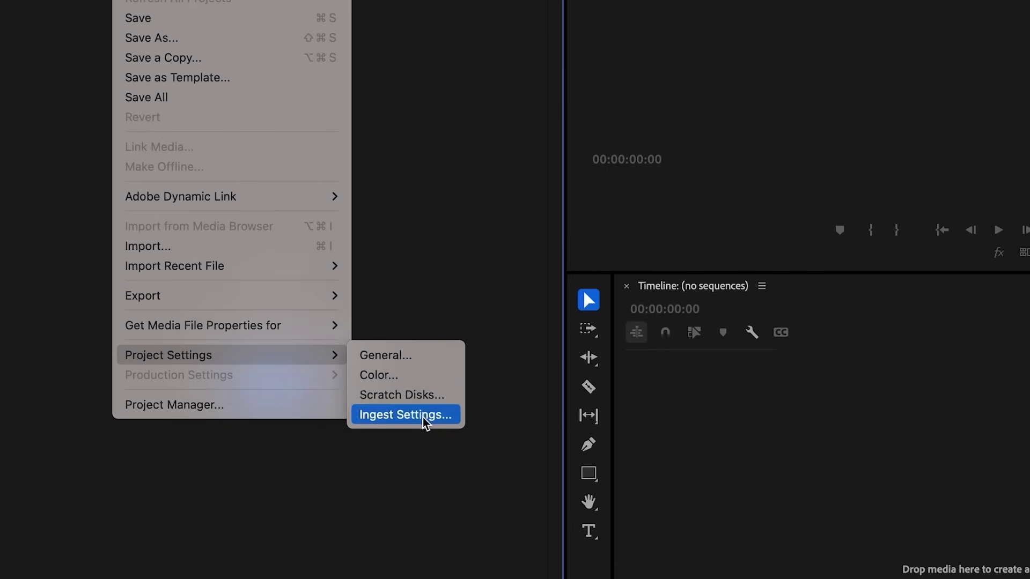
Open the Ingest Settings page of the Project Settings dialog.
click(427, 530)
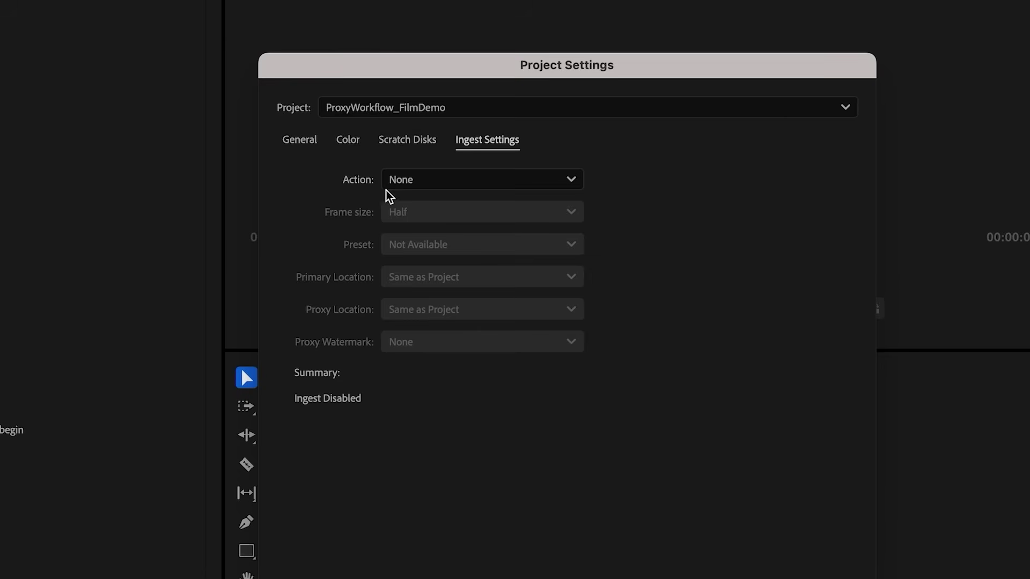
Set the ingest Action to Create Proxies with a Quarter proxy frame size.
click(429, 181)
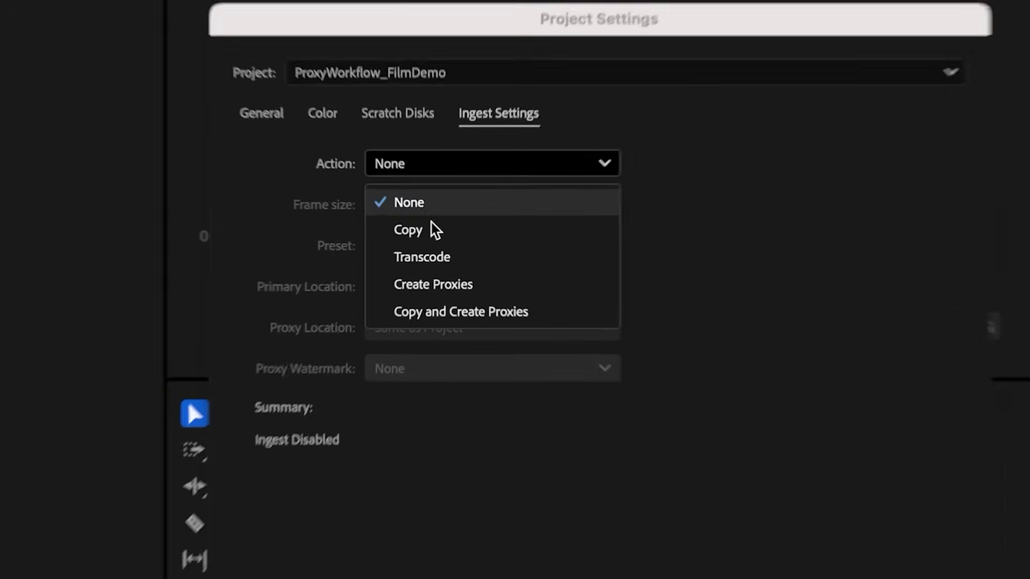
click(453, 297)
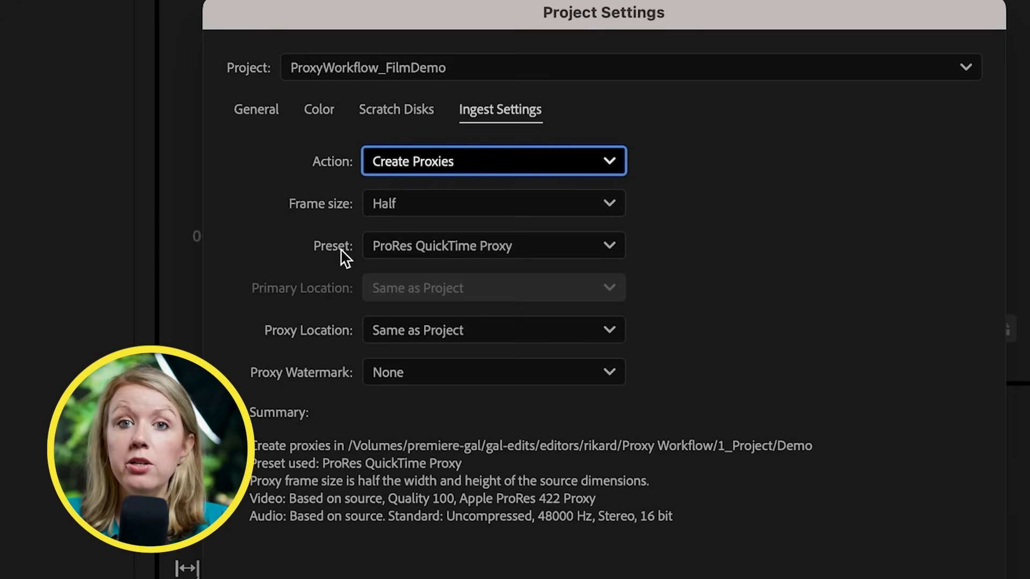
click(608, 207)
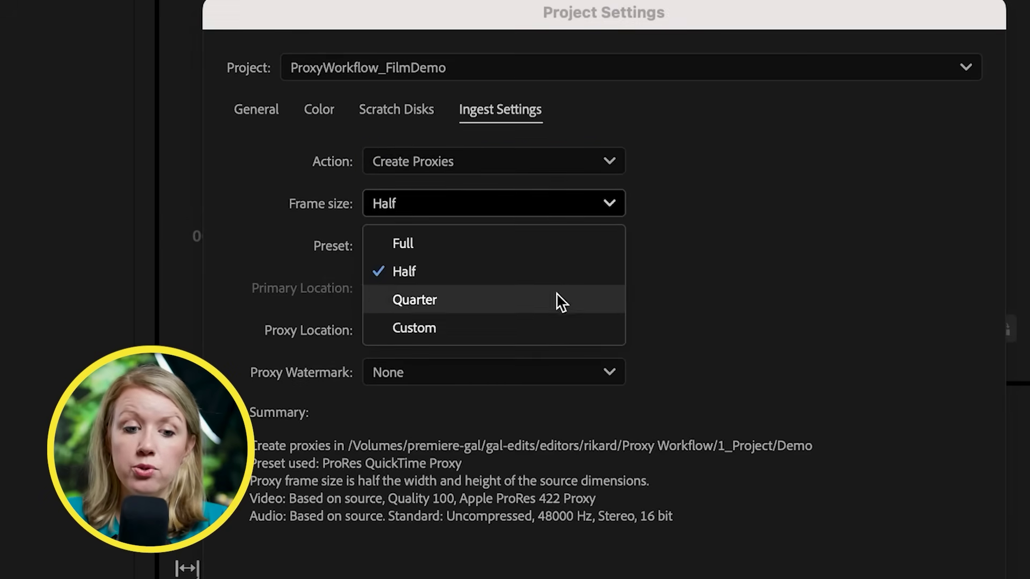
click(470, 330)
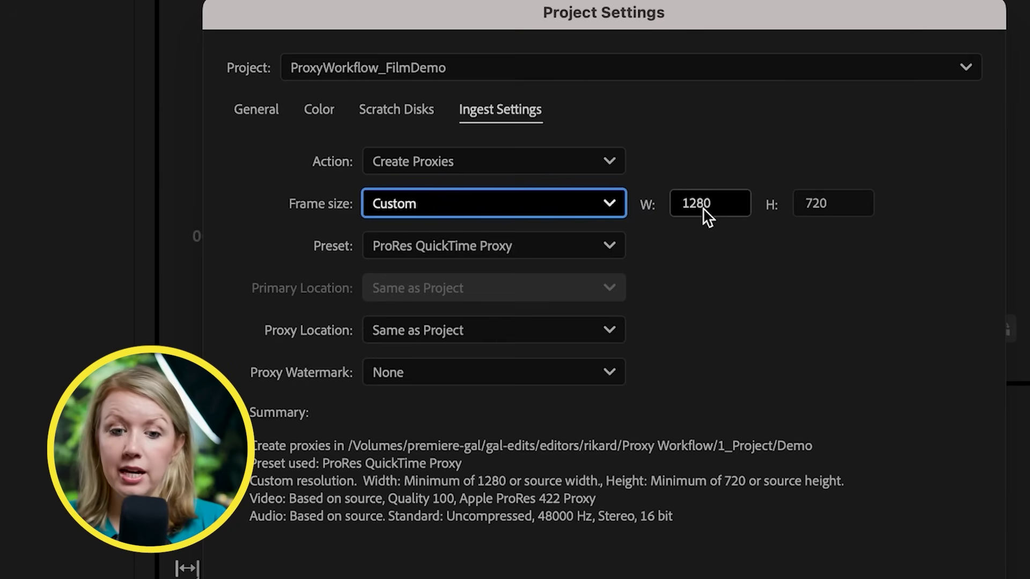
click(547, 208)
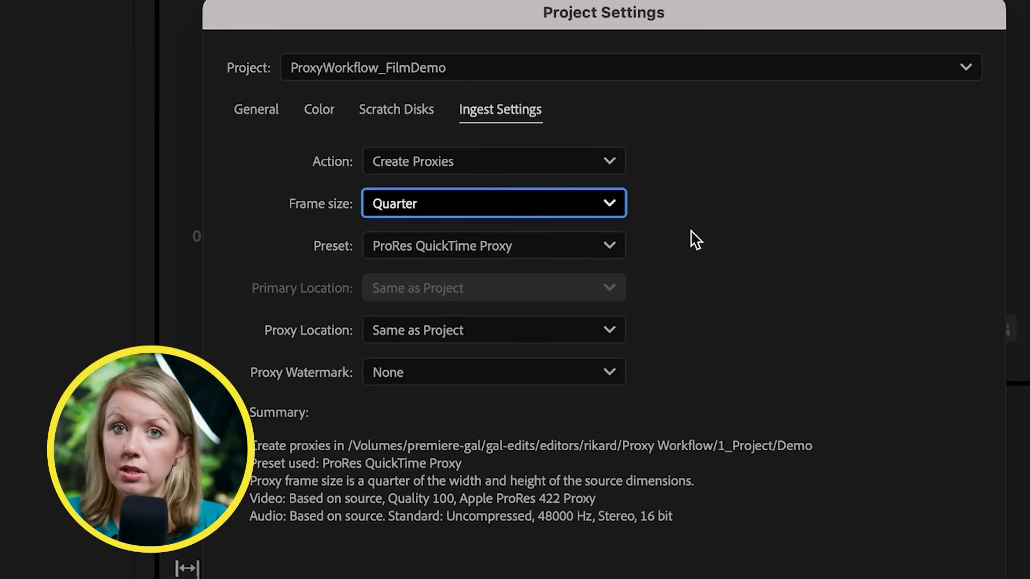
click(626, 215)
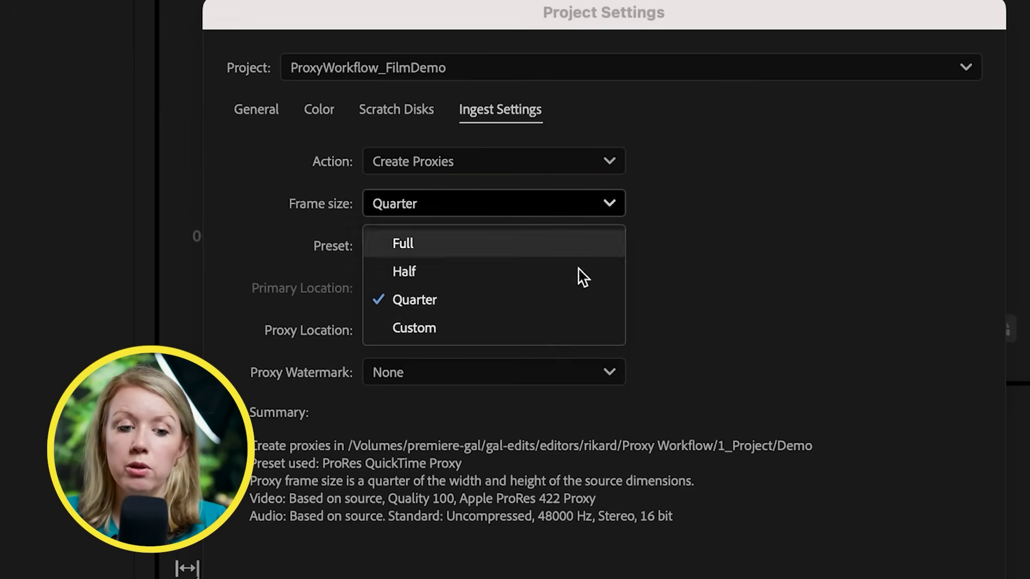
click(833, 229)
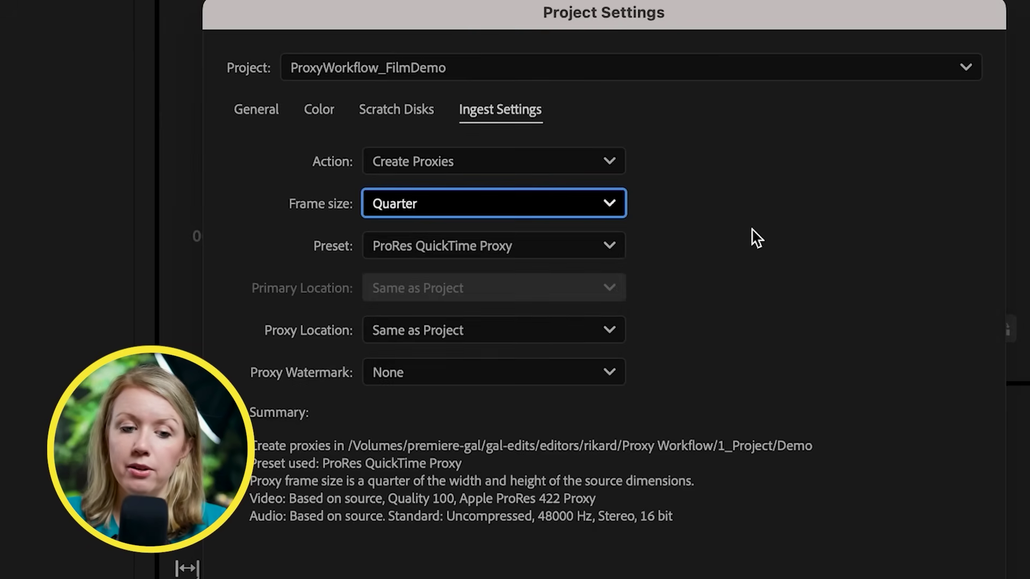
click(609, 246)
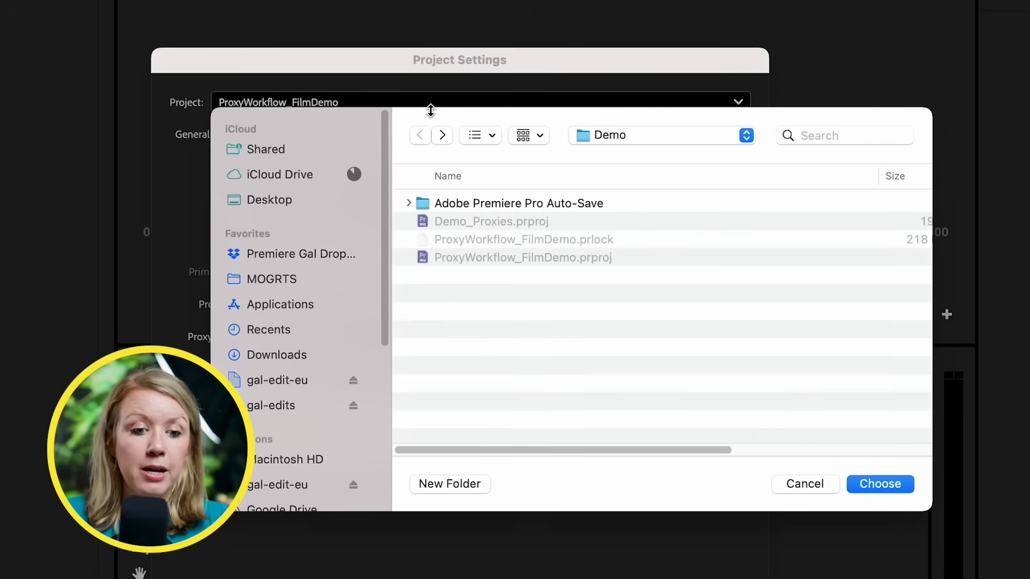
Save proxies to a new Proxies folder under Proxy Workflow, watermarked with the Proxy Icon.
click(584, 142)
click(600, 177)
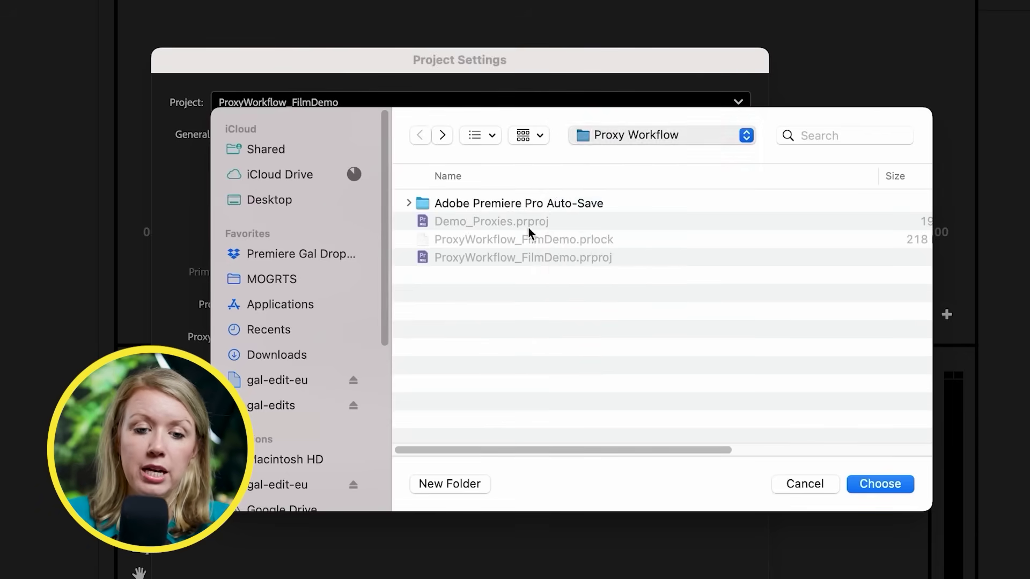
click(446, 481)
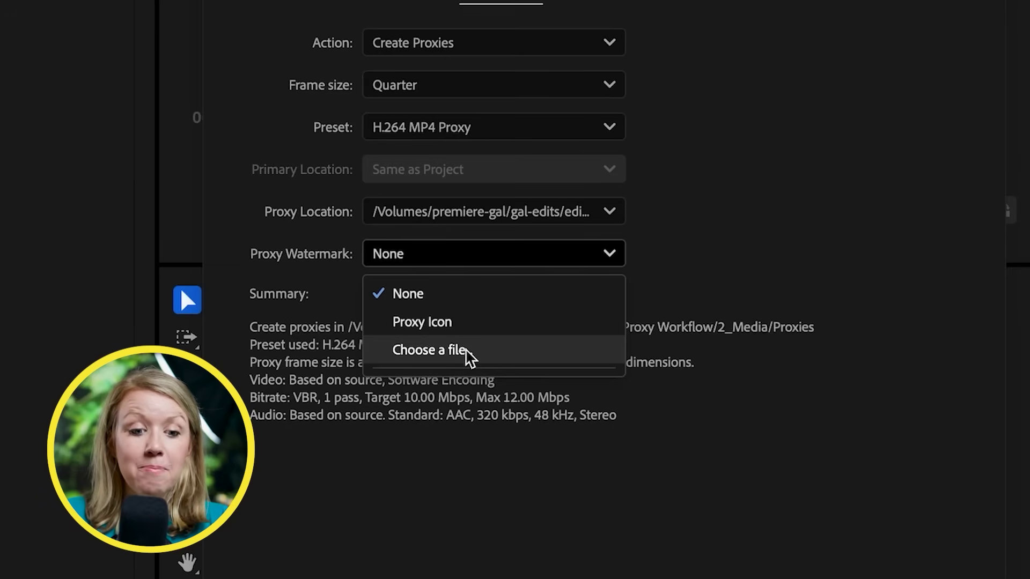
click(464, 325)
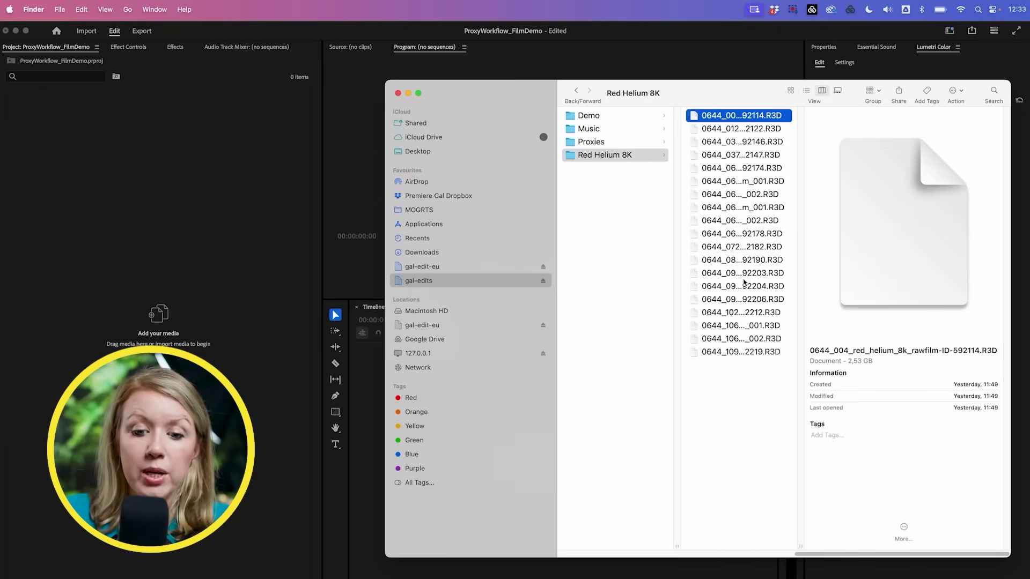
Import all 19 R3D clips into the Project panel.
key(super+a)
drag(735, 115, 156, 156)
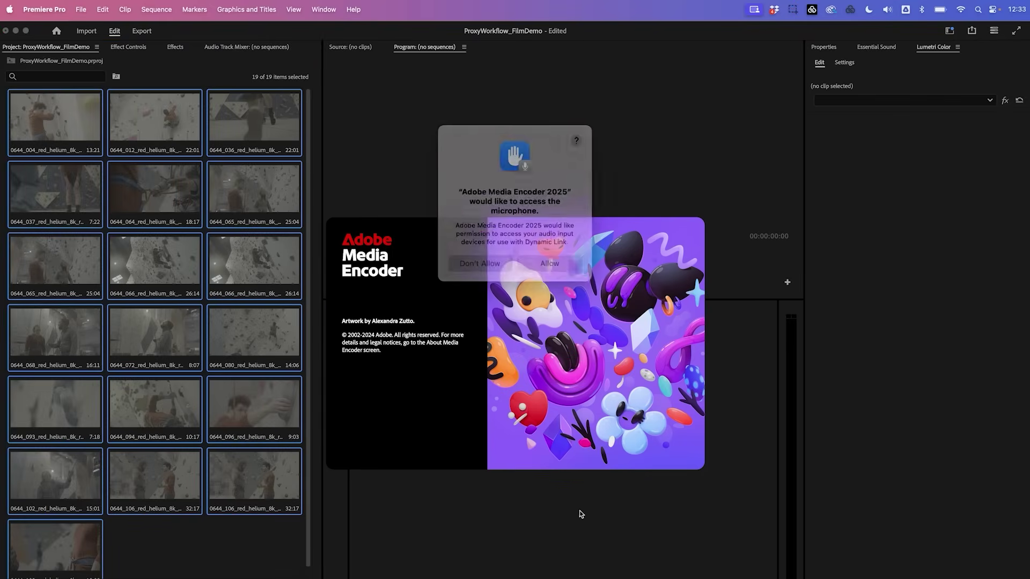
click(537, 260)
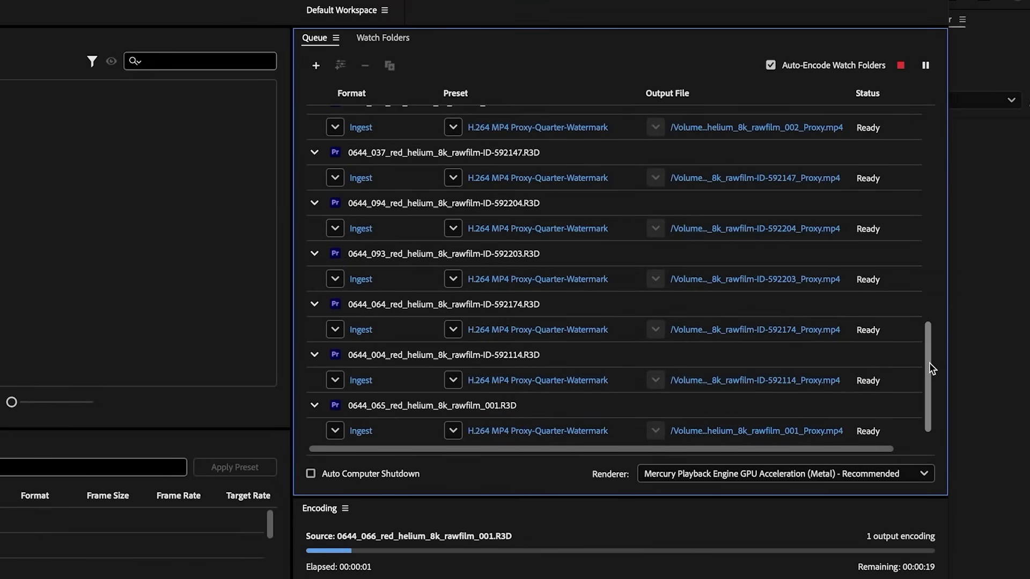
Let Media Encoder process the H.264 MP4 Proxy-Quarter-Watermark jobs.
drag(930, 364, 931, 99)
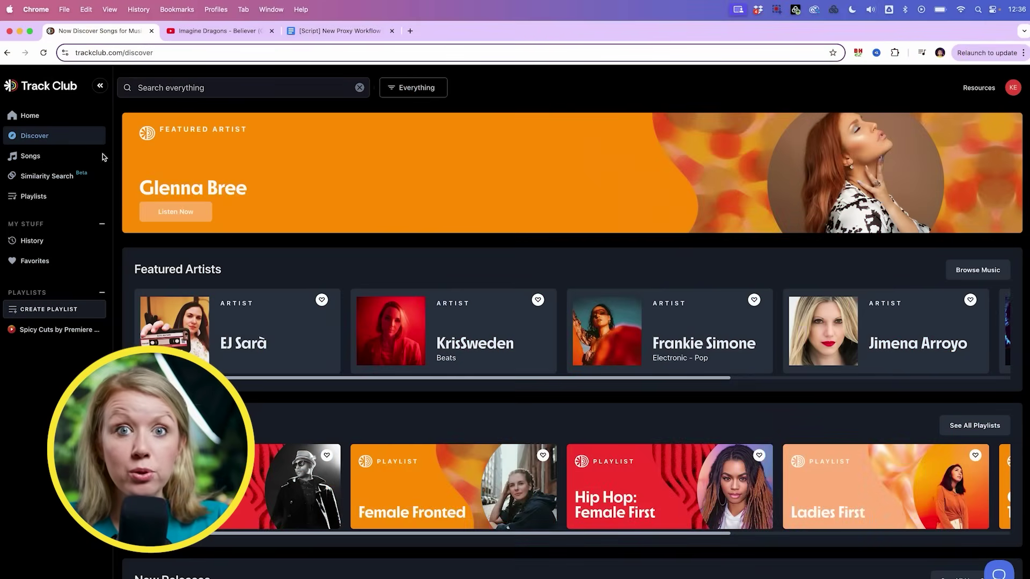
Run a Similarity Search on the YouTube music video link and browse the matching songs.
click(46, 180)
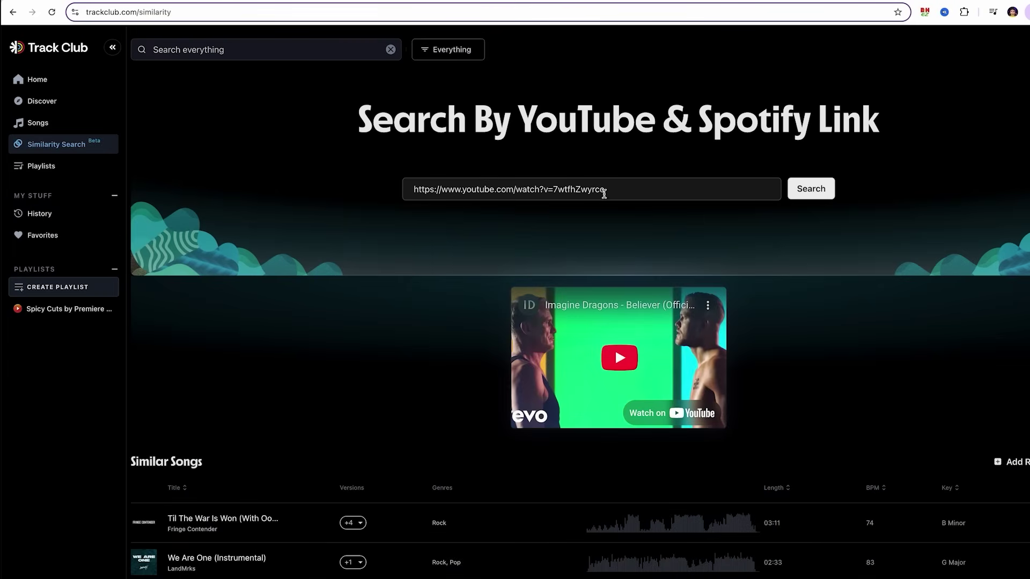
click(547, 263)
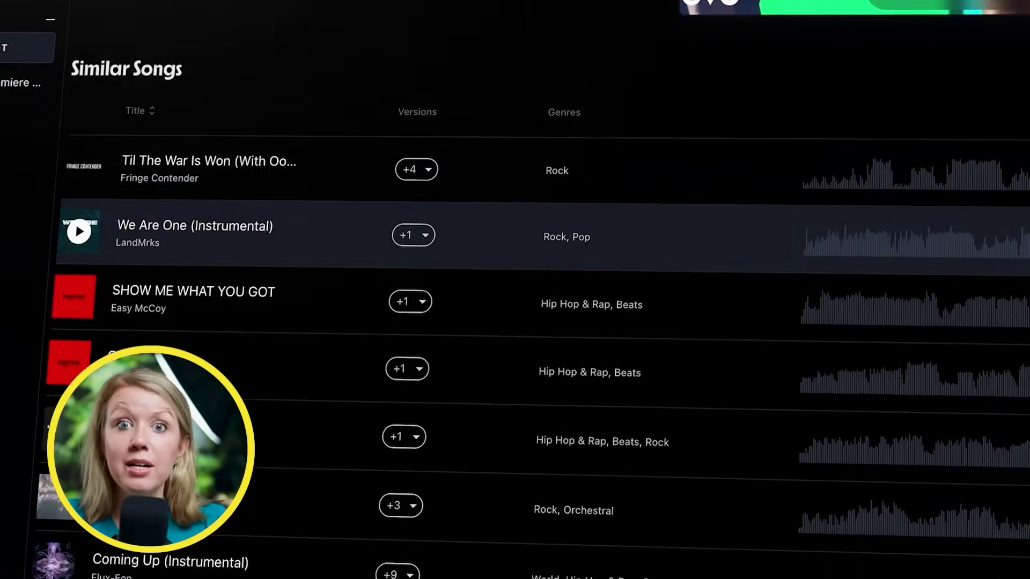
scroll(515, 290, down, 5)
scroll(515, 290, down, 4)
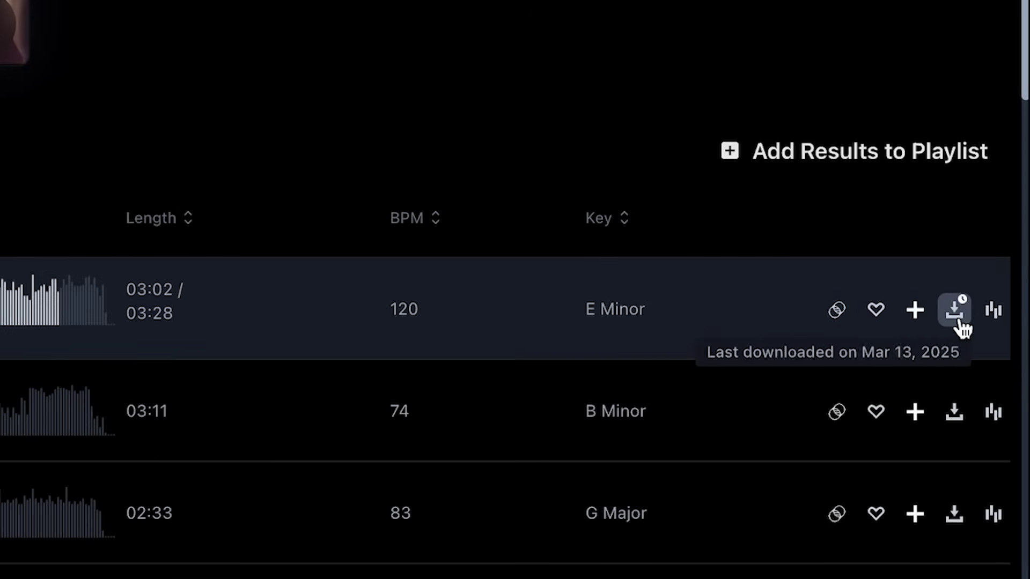
Download a lead-vocals-muted MixLab WAV of 'Never Gonna Break Me Down' onto track A1.
click(994, 311)
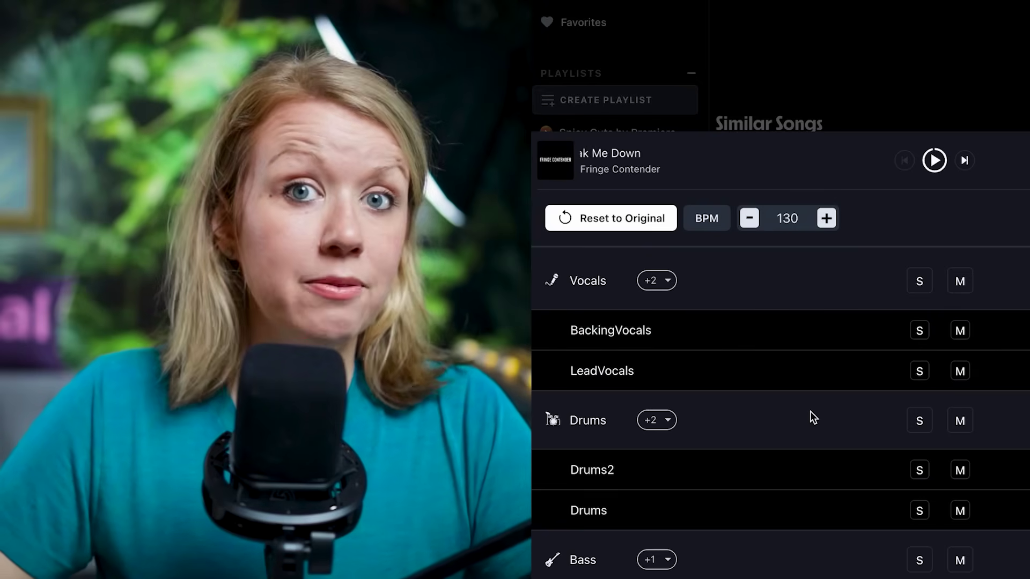
scroll(810, 413, down, 4)
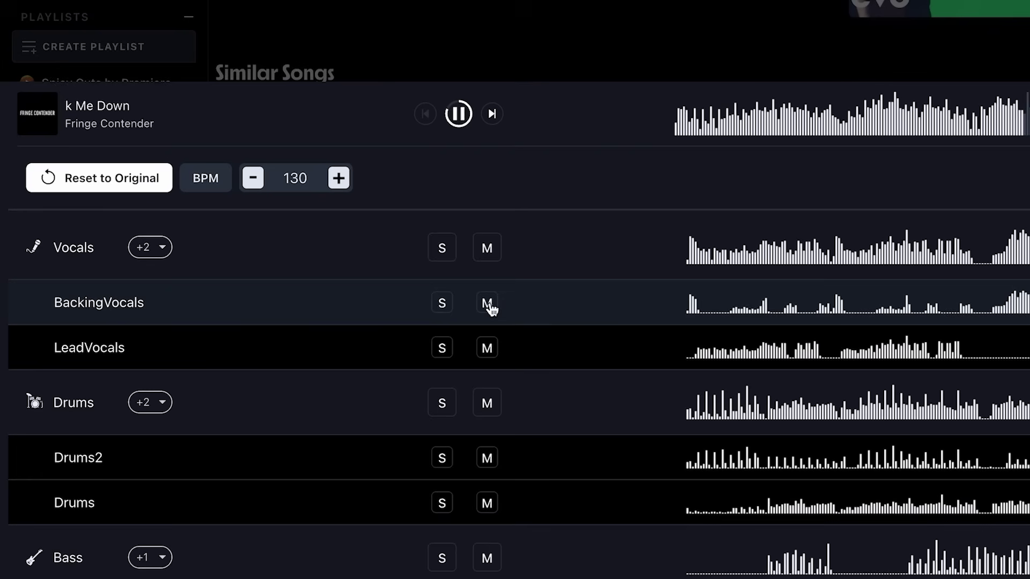
click(488, 350)
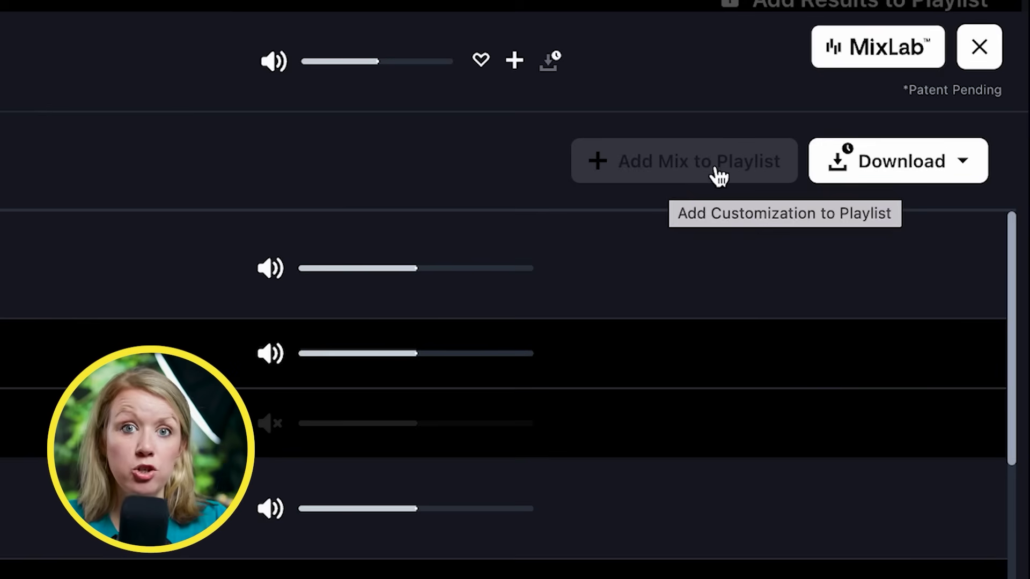
click(894, 184)
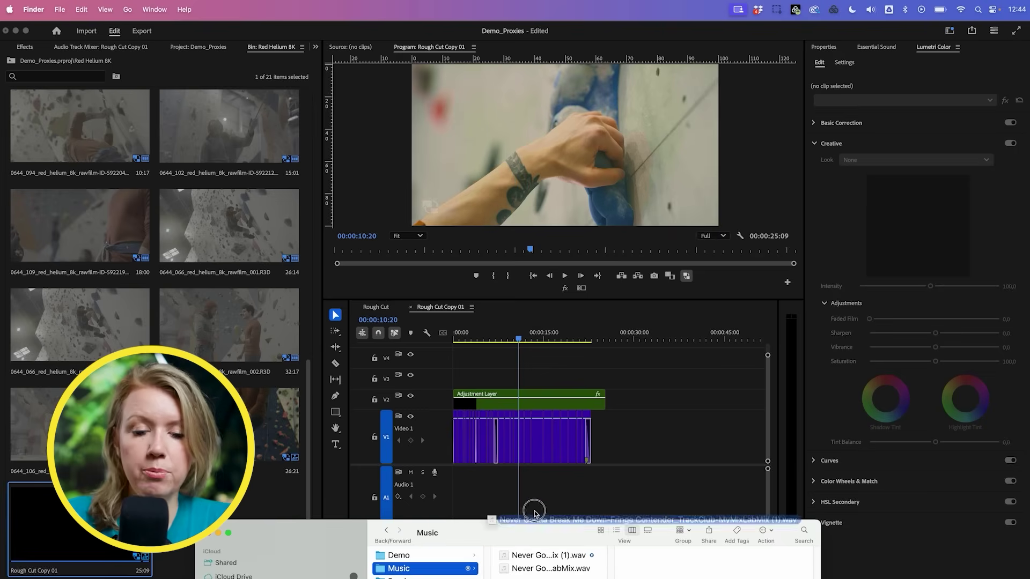
drag(536, 555, 523, 496)
Remix the A1 song with the Remix Tool so it ends with the video.
key(backslash)
click(335, 347)
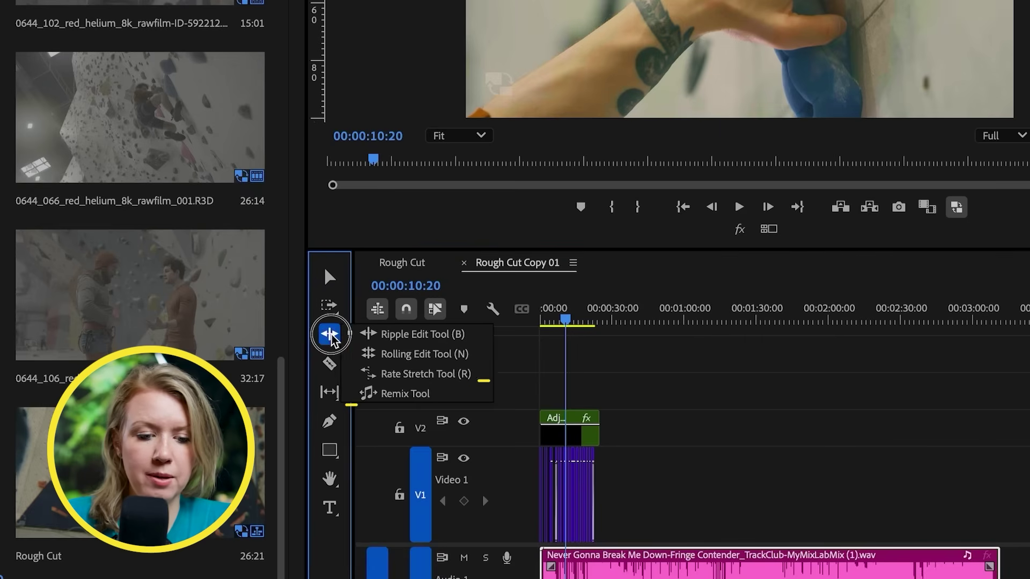
click(397, 395)
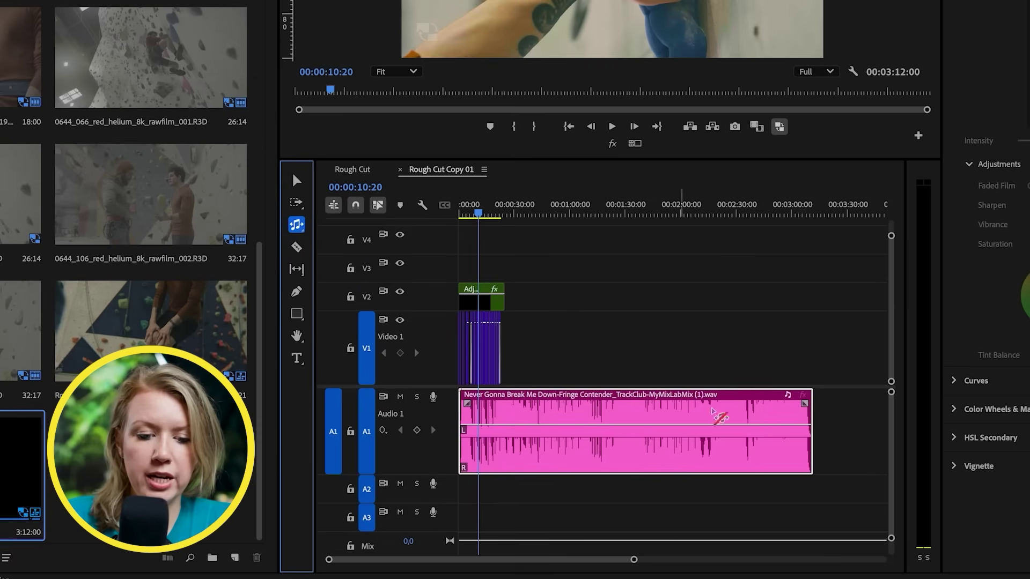
drag(813, 401, 697, 389)
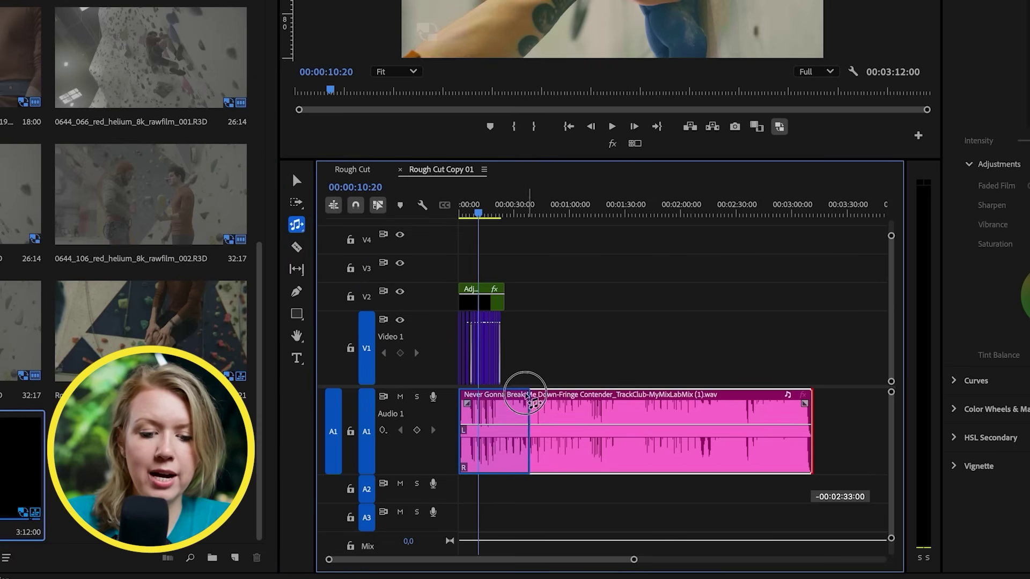
drag(505, 399, 505, 399)
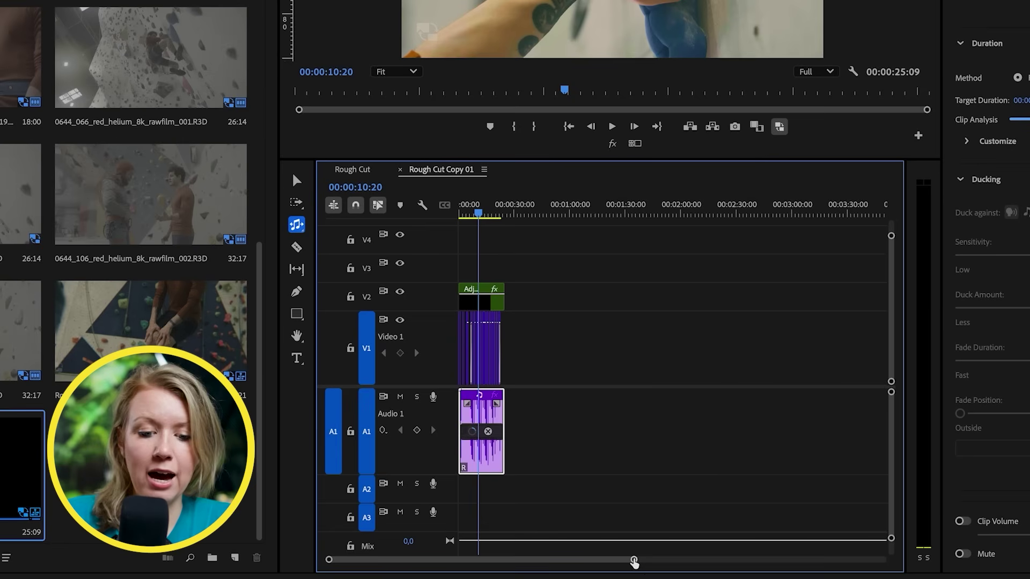
drag(635, 561, 552, 558)
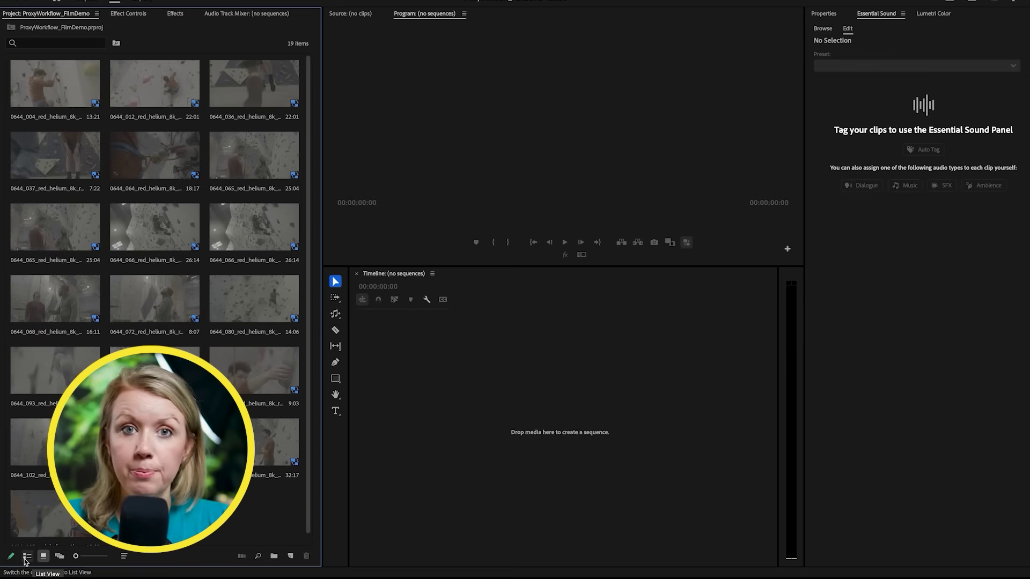
Switch the bin to list view, back to thumbnails, then enlarge the clip thumbnails.
click(26, 557)
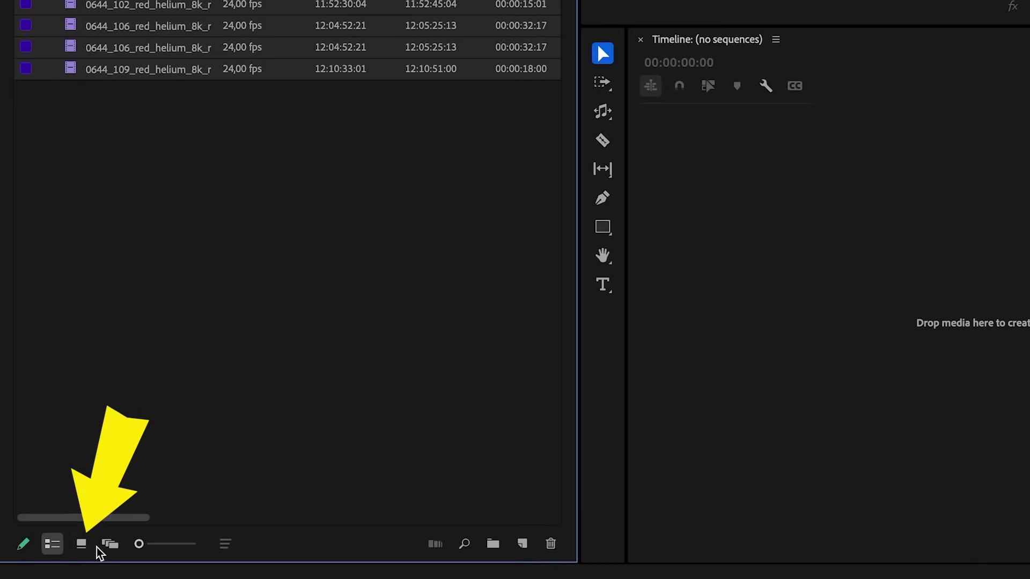
click(82, 545)
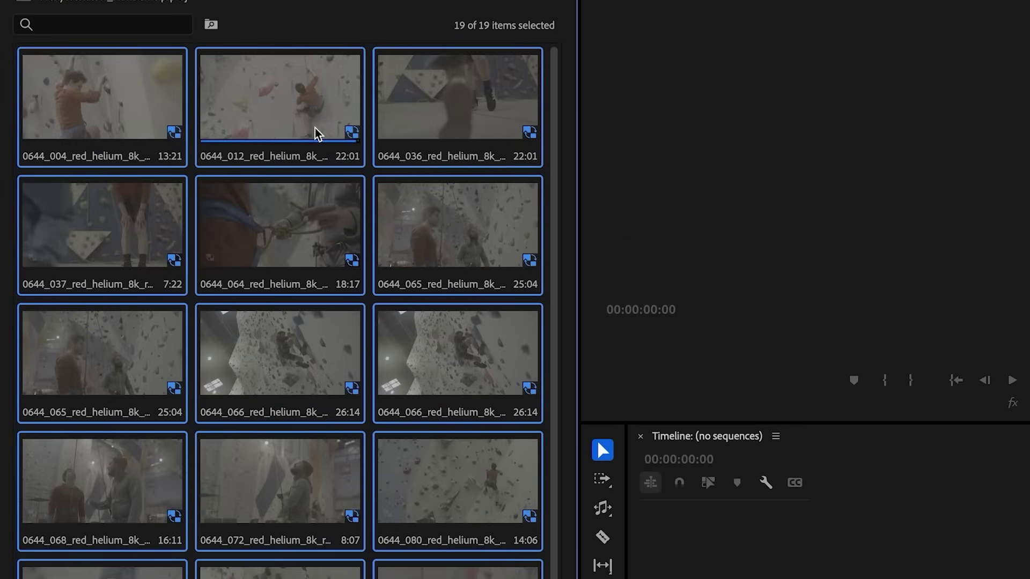
mouse_move(357, 143)
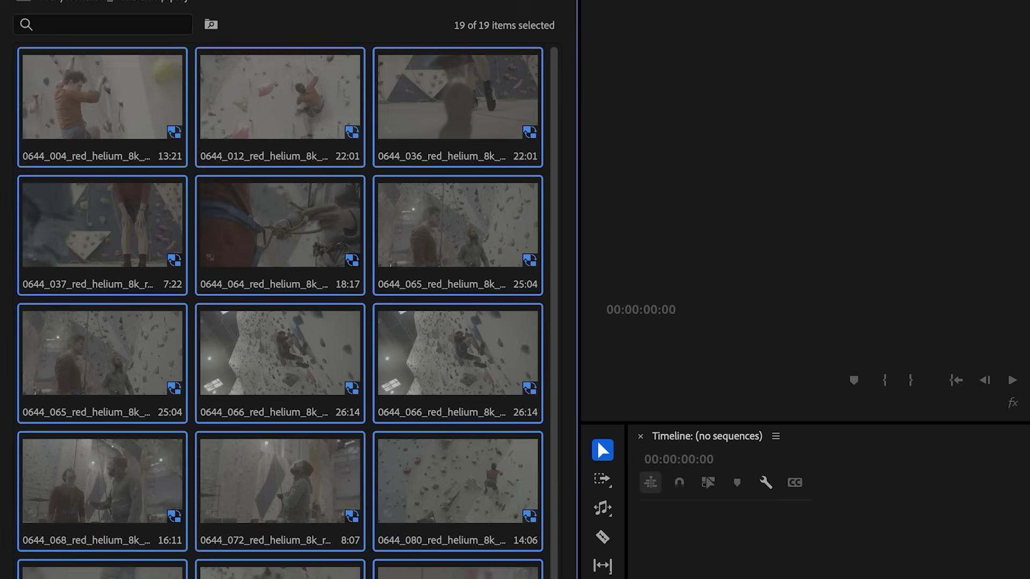
key(shift+bracketright)
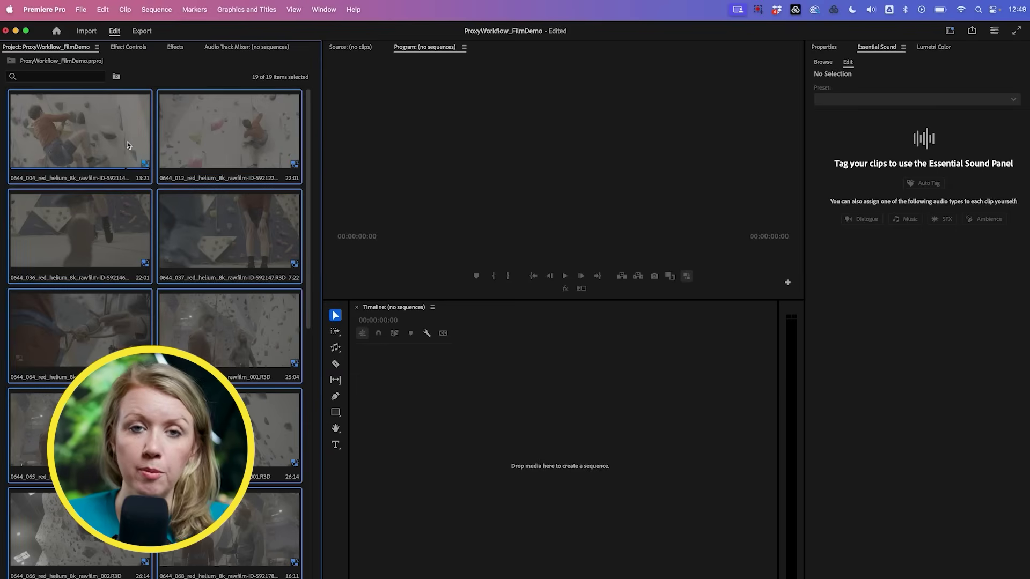
Create a sequence from all RED clips, scrub in, and set the watermark to Proxy Icon.
drag(128, 145, 411, 439)
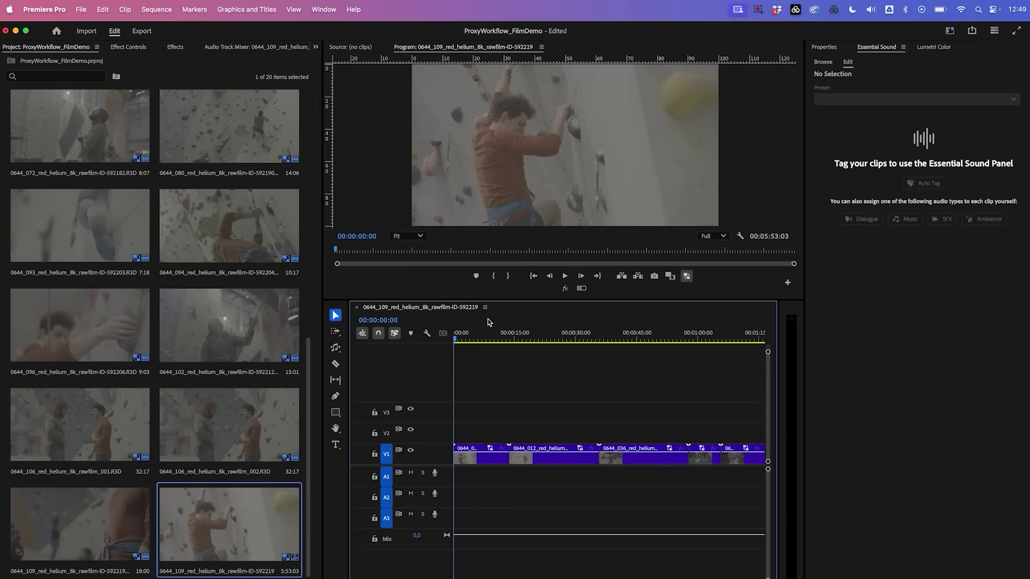
drag(459, 336, 470, 337)
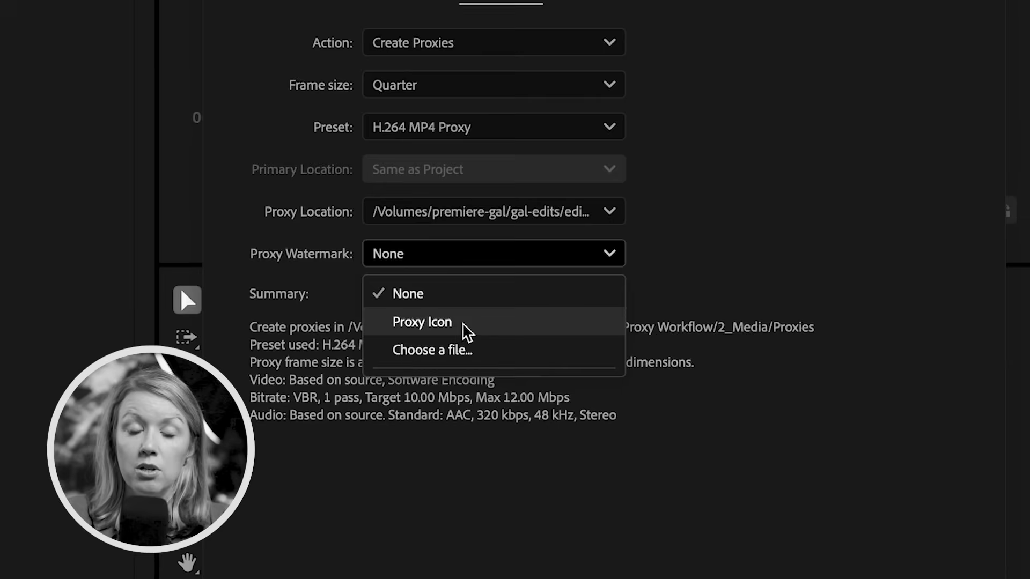
click(466, 331)
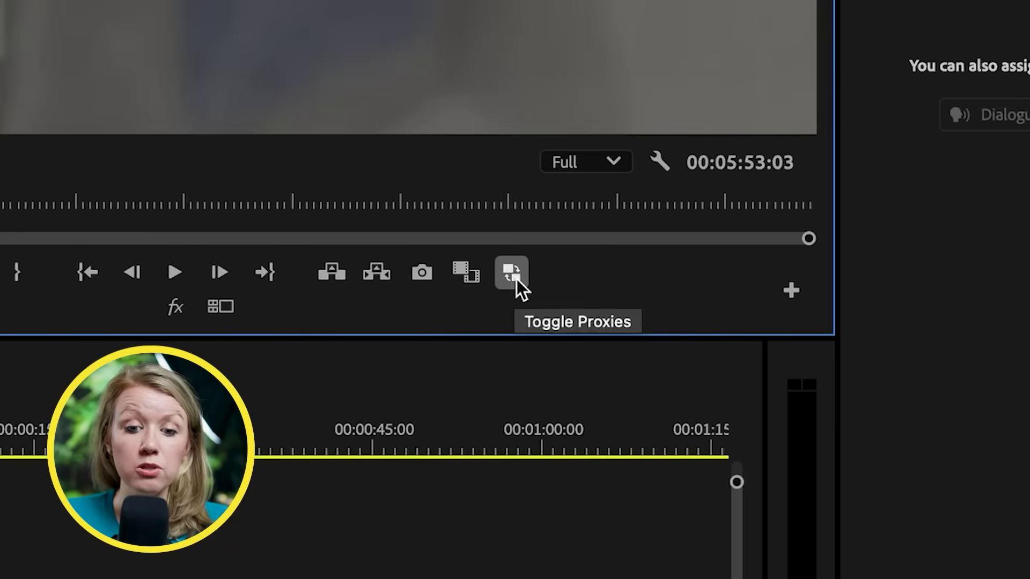
Try adding Toggle Proxies to the Program monitor controls, closing the Button Editor without saving.
click(513, 276)
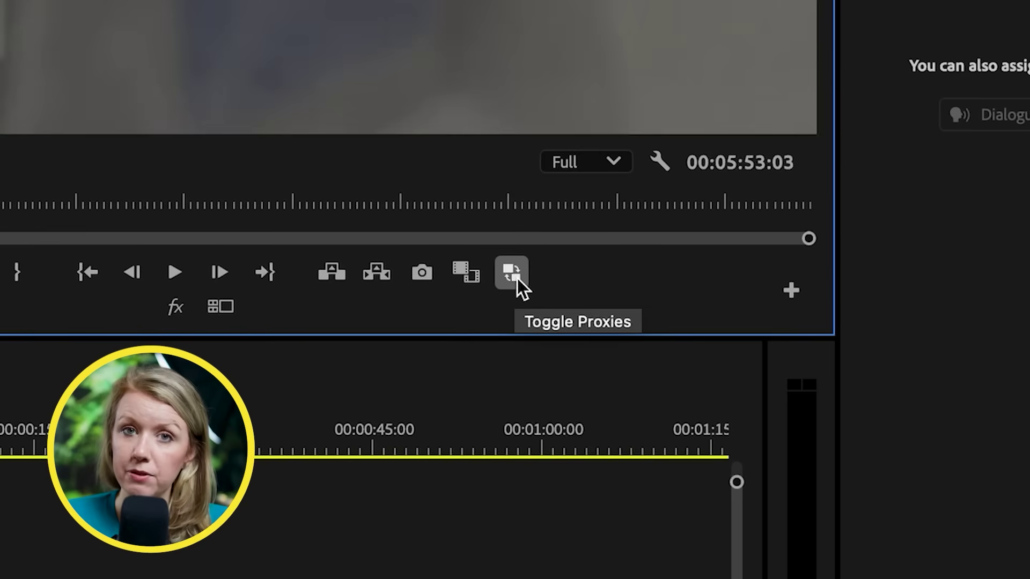
click(790, 291)
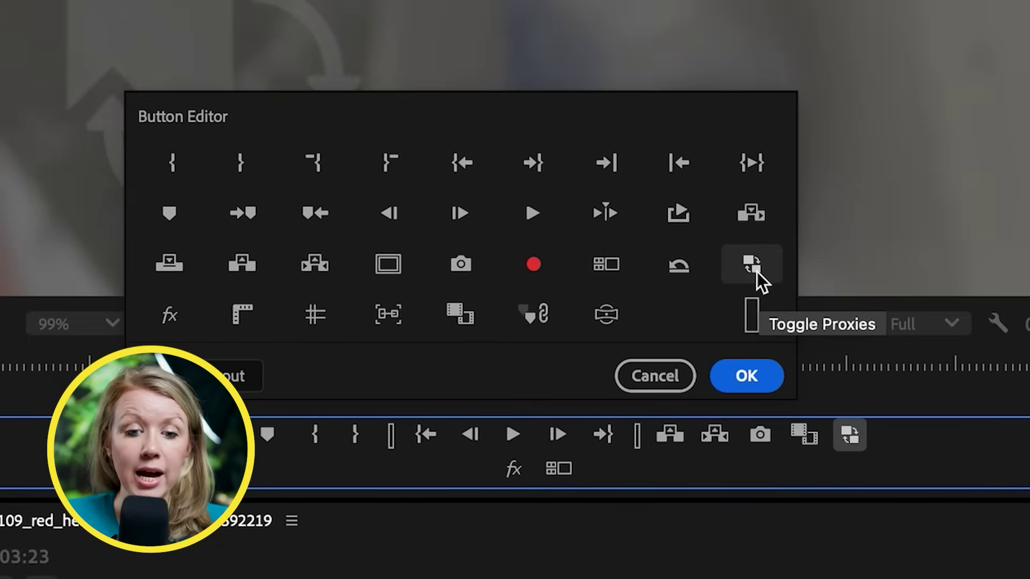
click(192, 110)
drag(758, 272, 823, 454)
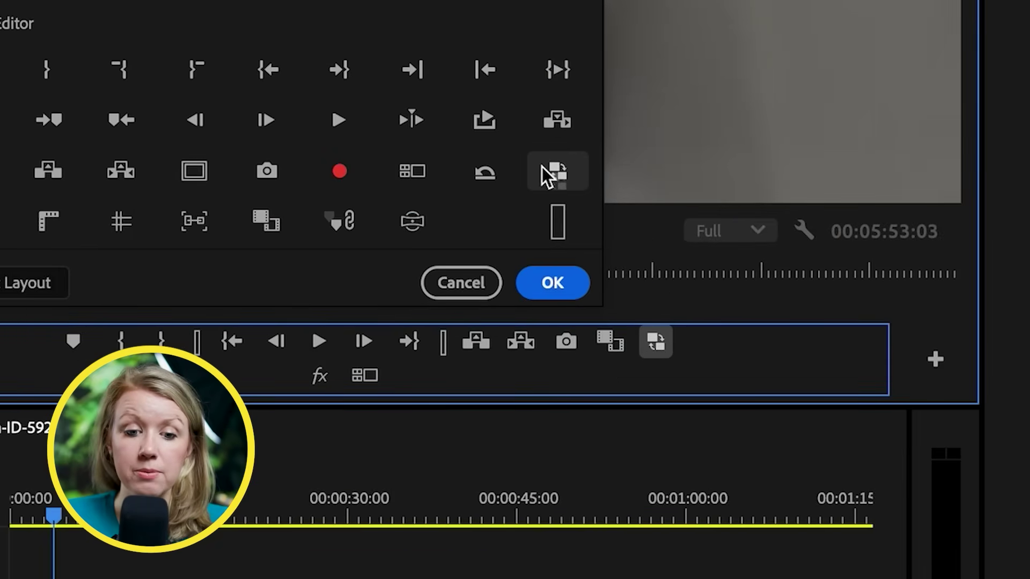
click(448, 276)
Turn proxy playback back on so the proxy watermark shows.
click(659, 344)
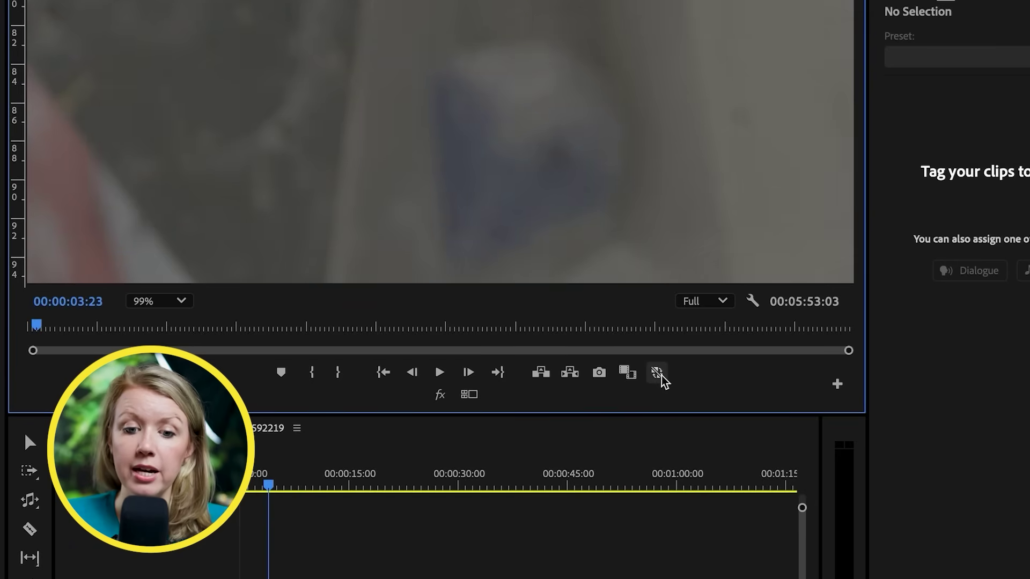
click(660, 375)
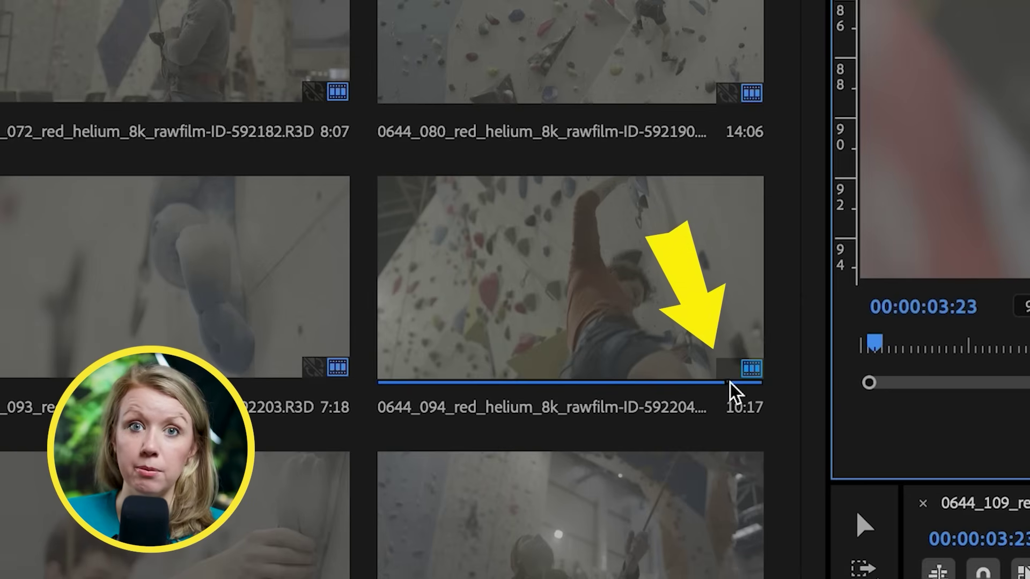
mouse_move(730, 383)
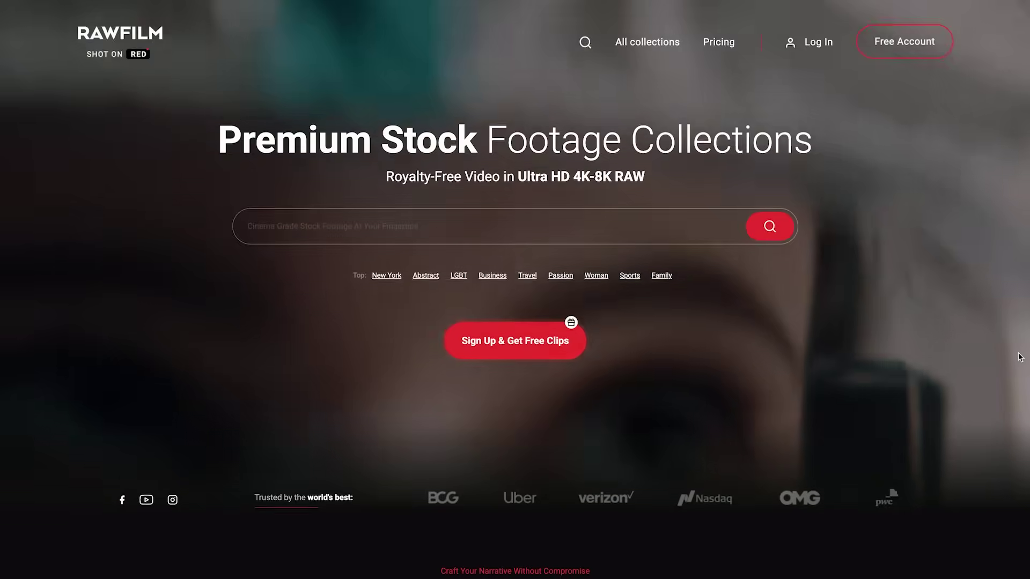
Scroll down the RAWFILM homepage to the Story-Driven Collections grid of RED-shot footage.
scroll(1020, 358, down, 9)
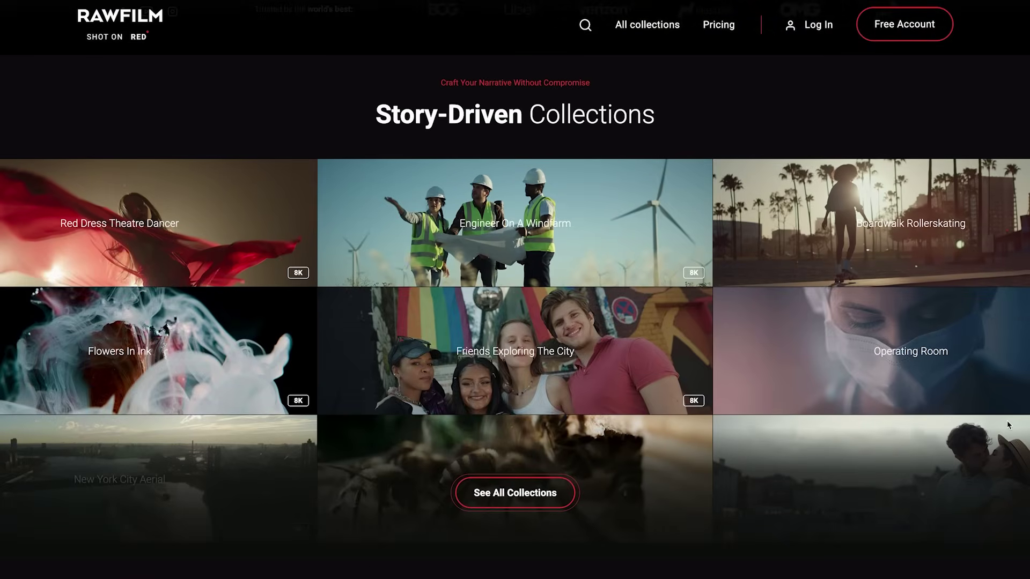
scroll(1008, 424, down, 6)
scroll(1007, 424, down, 4)
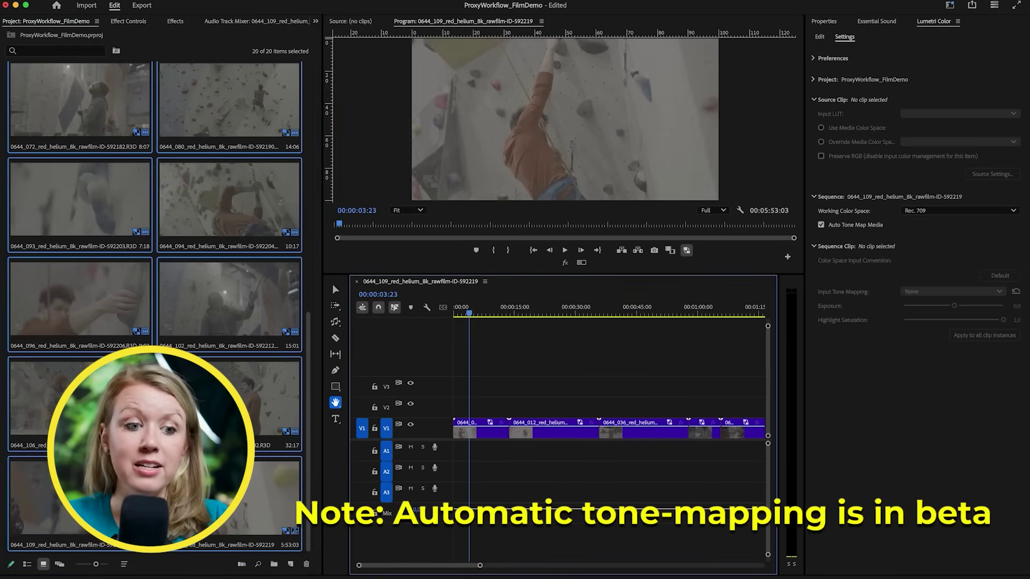
Select clips 0644_109 through the last R3D clip, override their media colour space to Red Log3G10/Wide Gamut, and check at about 53 seconds.
click(107, 471)
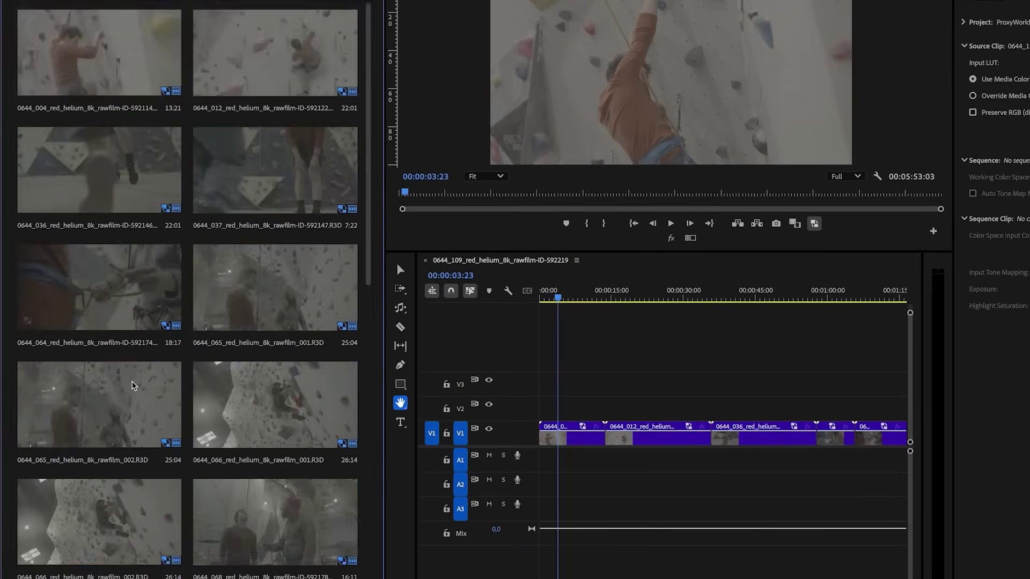
shift+click(108, 75)
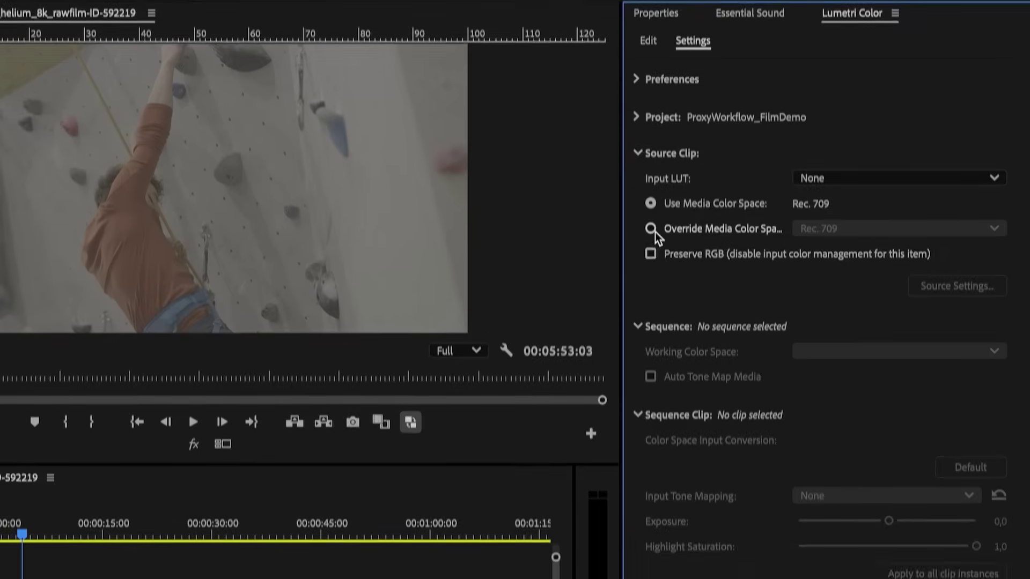
click(677, 258)
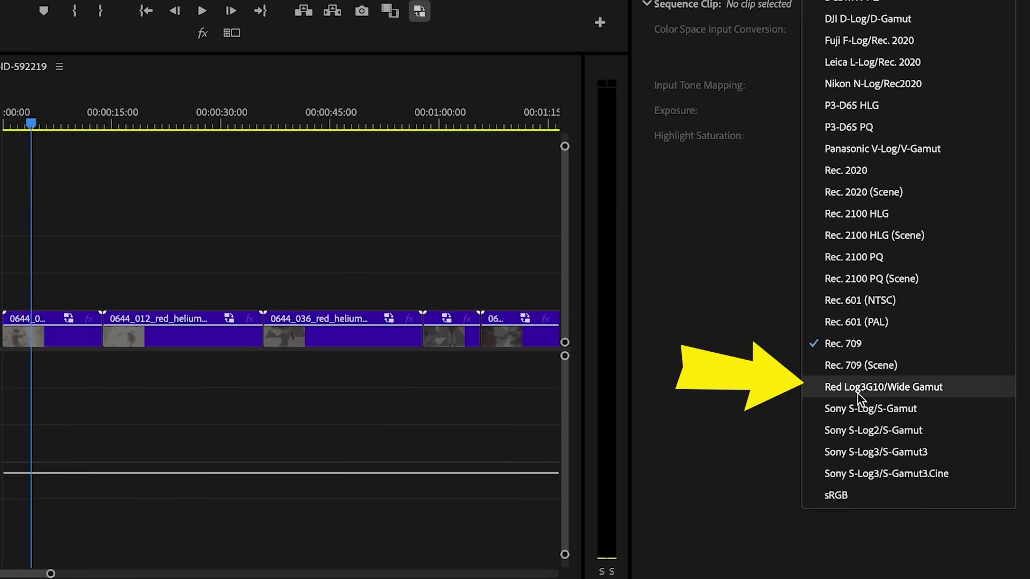
click(860, 393)
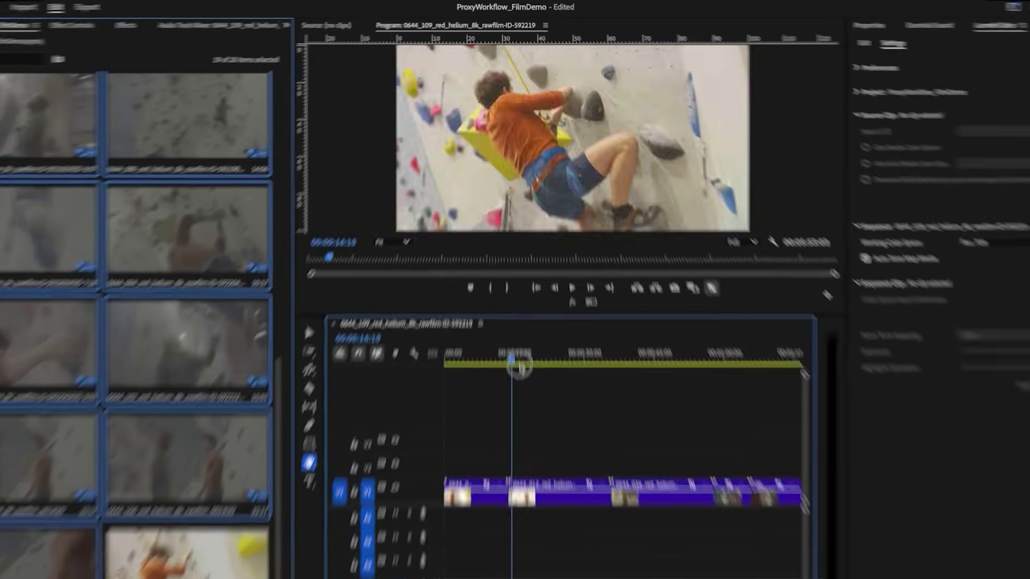
drag(519, 367, 697, 387)
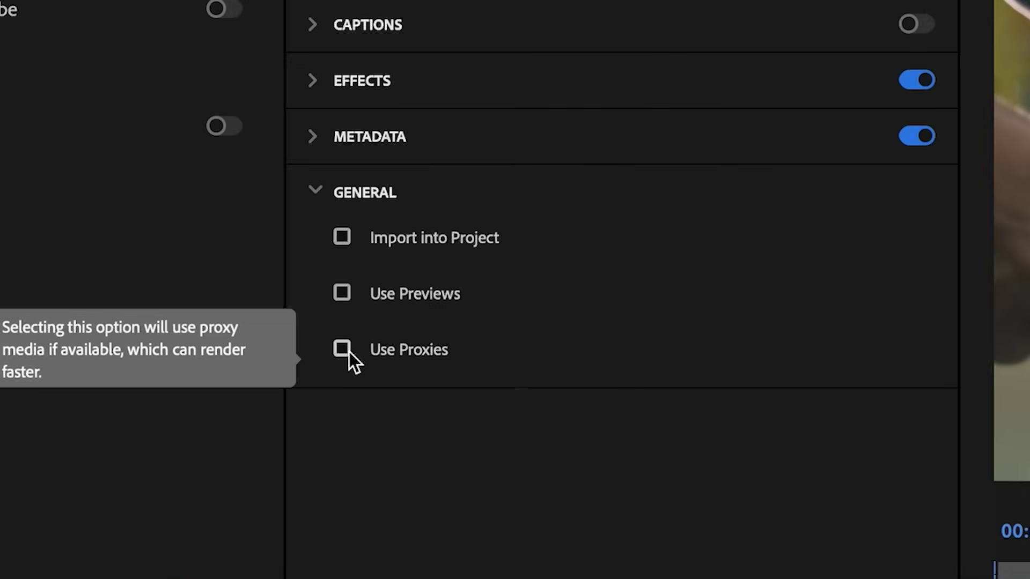
Turn on Use Proxies in the General export settings for the Rough Cut.
click(311, 392)
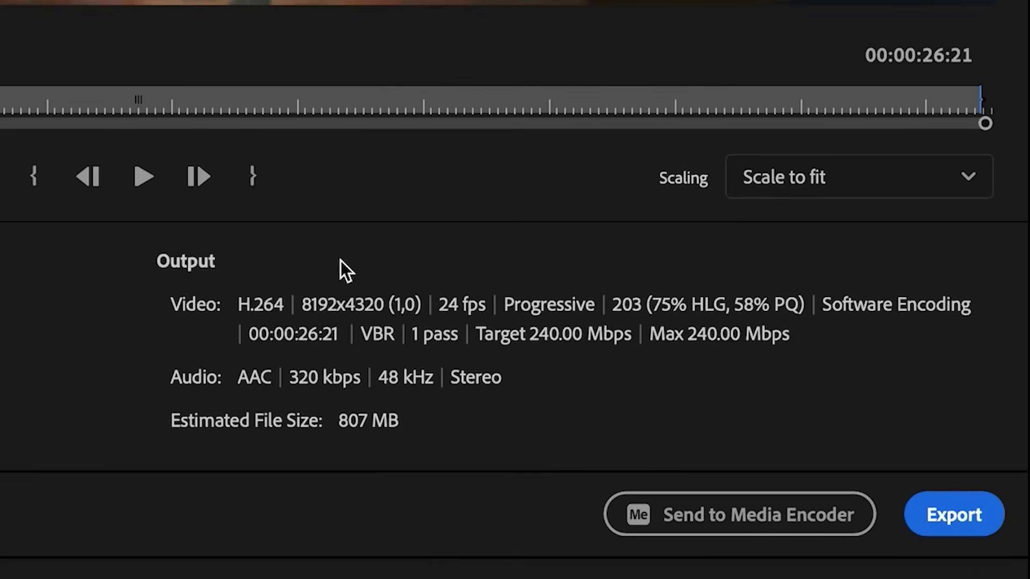
Drop Rough Cut.mp4 from Finder into the bin and view its Media File Properties (8192 x 4320, 24 fps).
drag(794, 83, 110, 333)
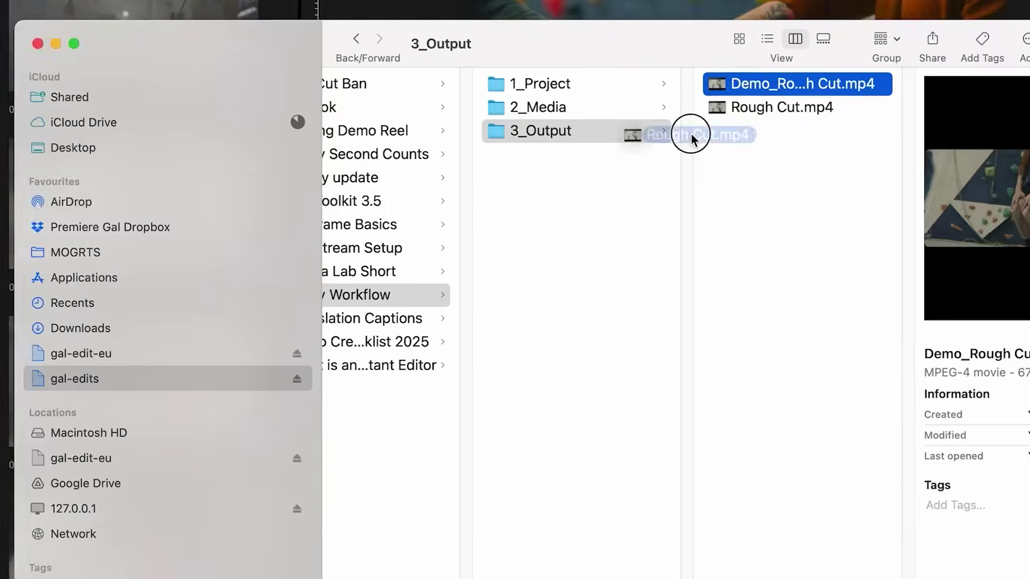
drag(72, 297, 72, 296)
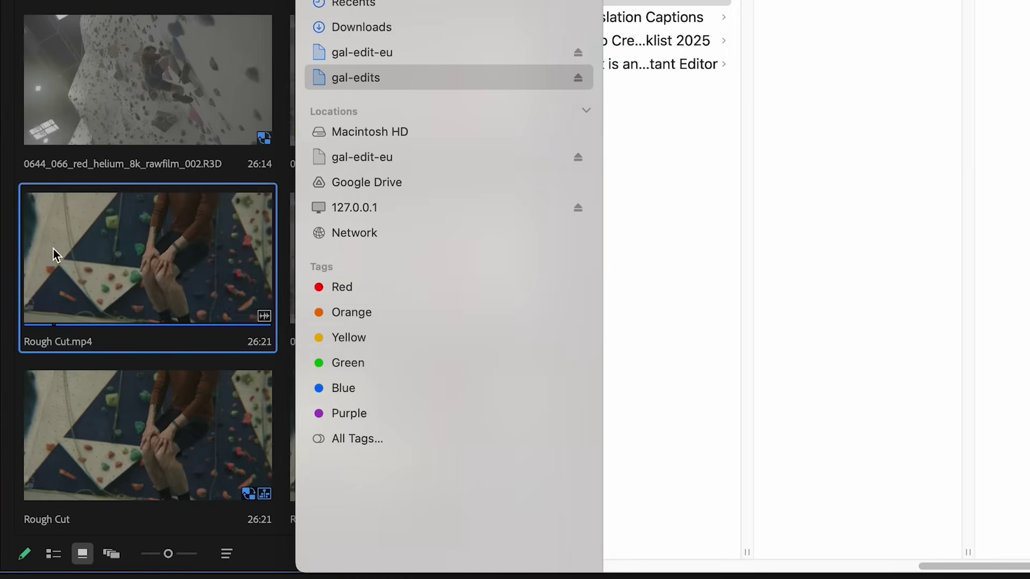
click(53, 249)
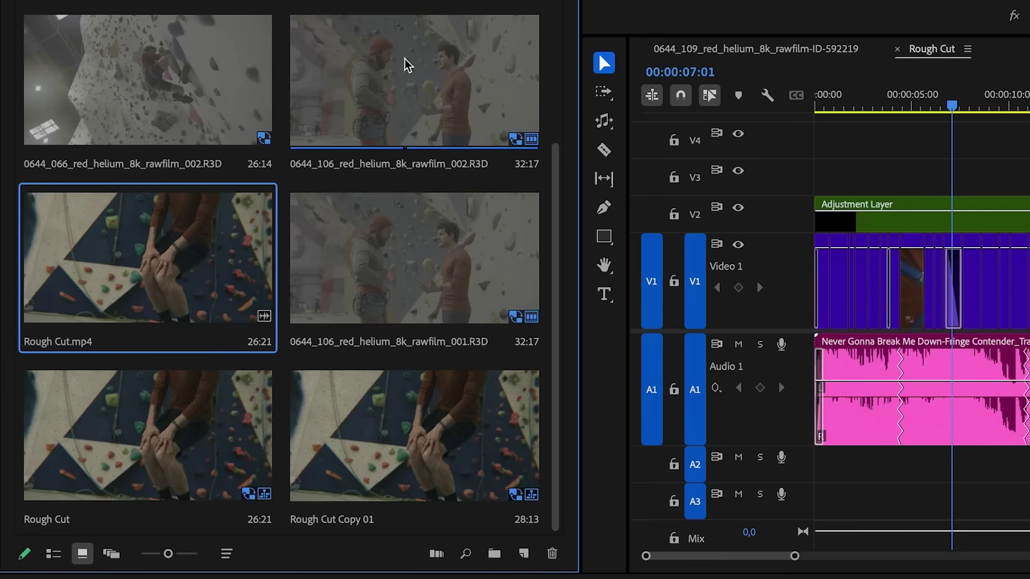
right_click(137, 347)
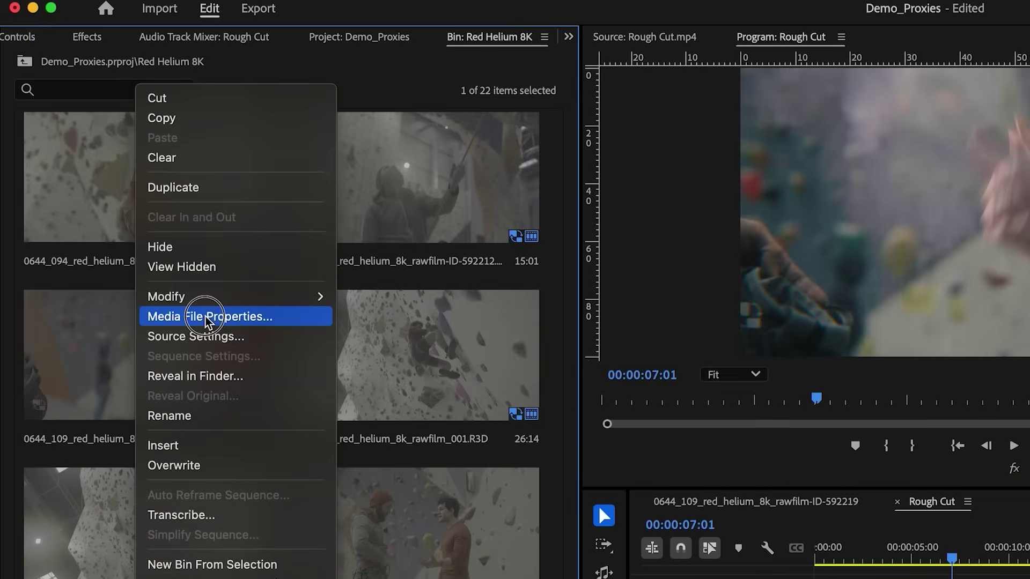
click(202, 314)
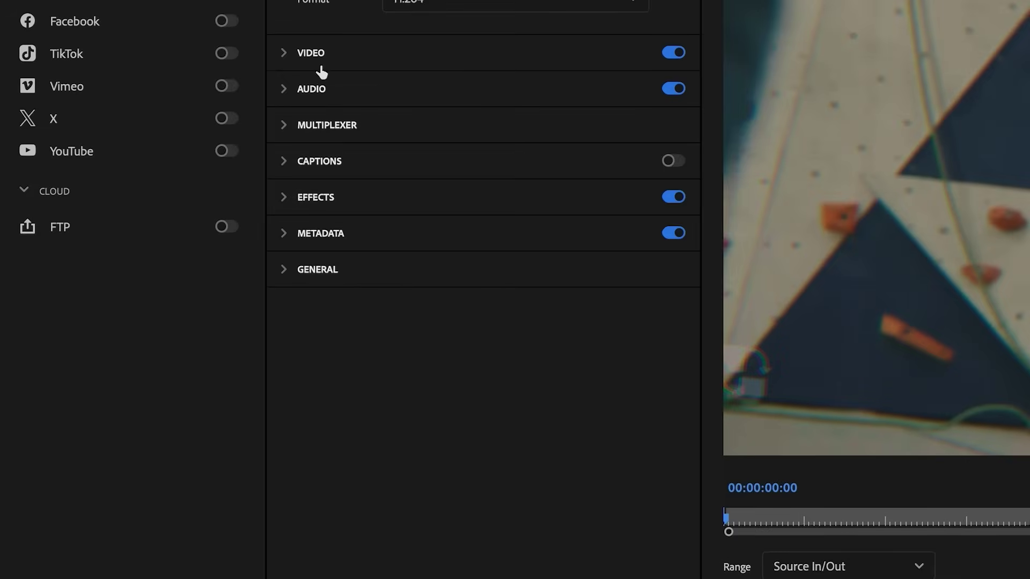
Unlock the Video Frame Size and enter a width of 2048 for a 2048x1080 output.
click(285, 271)
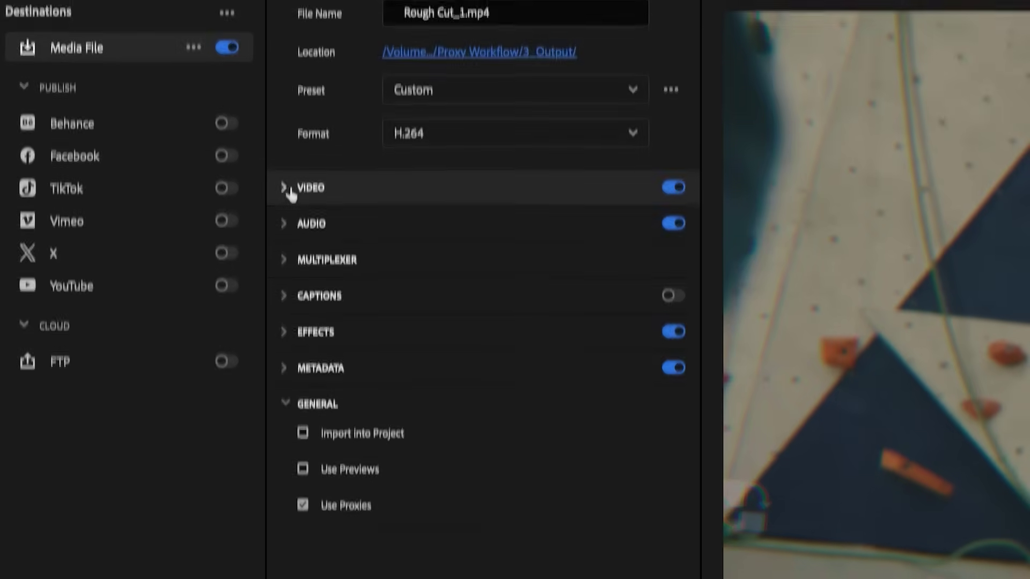
click(286, 188)
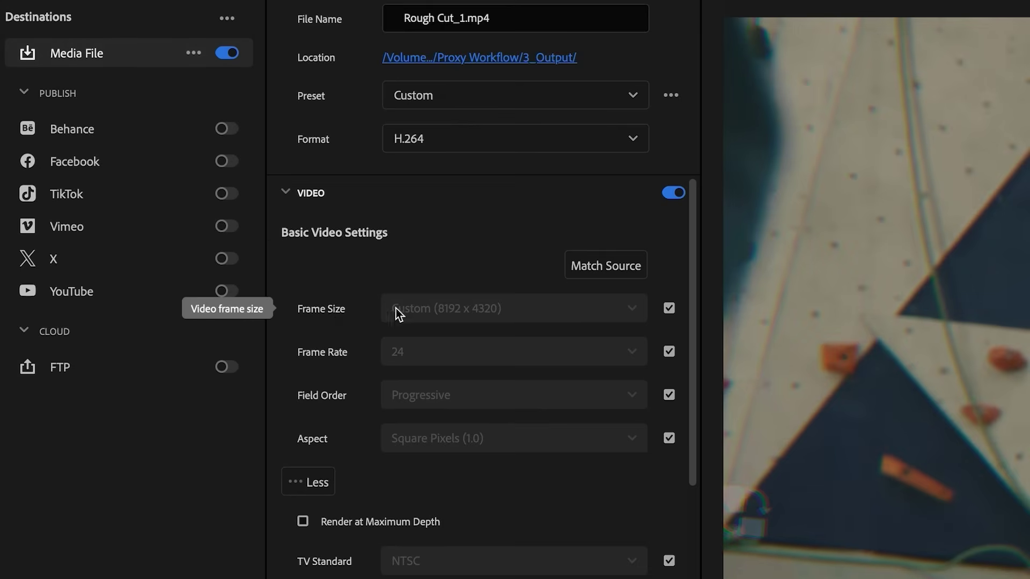
click(669, 308)
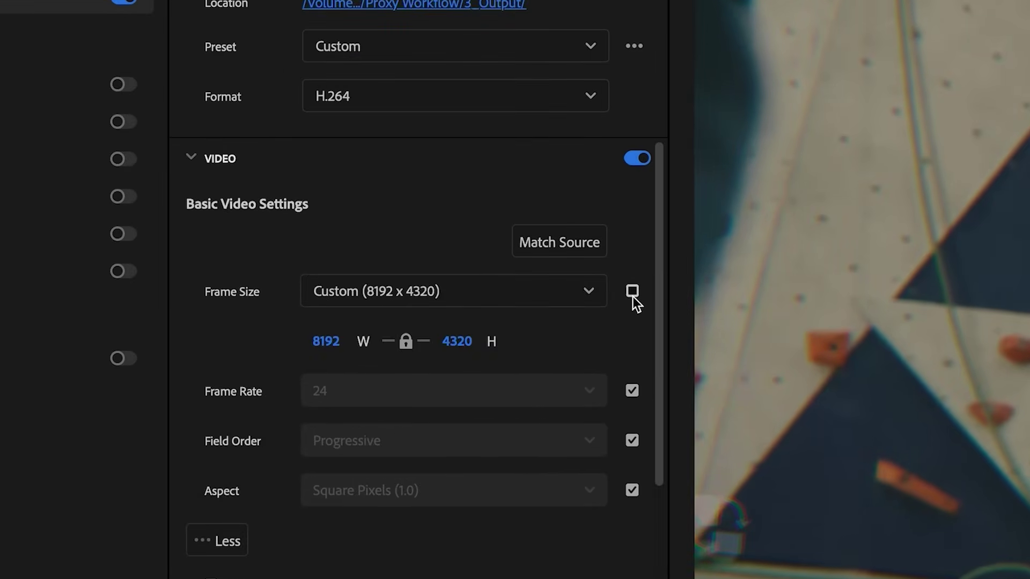
click(632, 292)
click(632, 292)
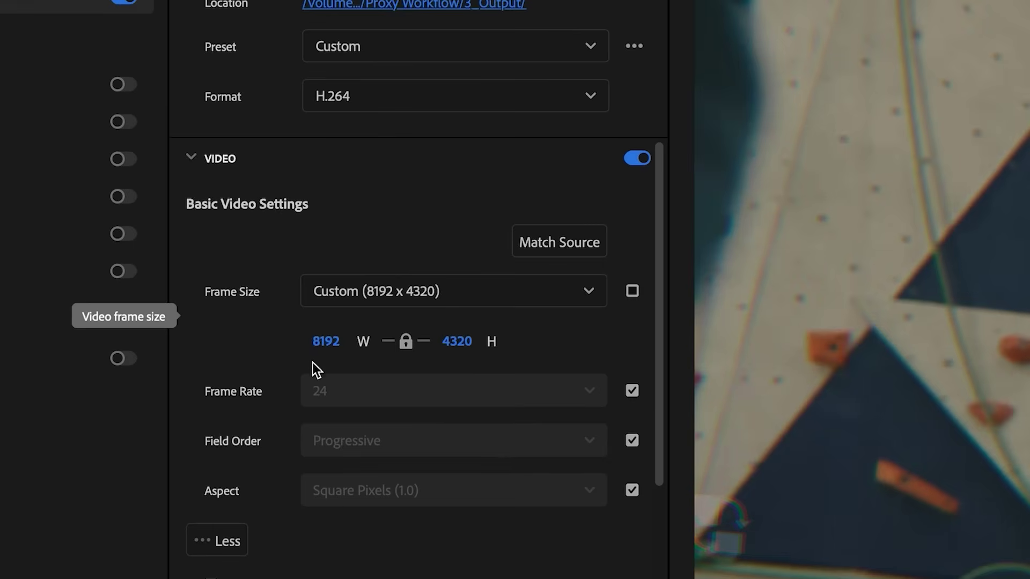
click(326, 341)
text(2048)
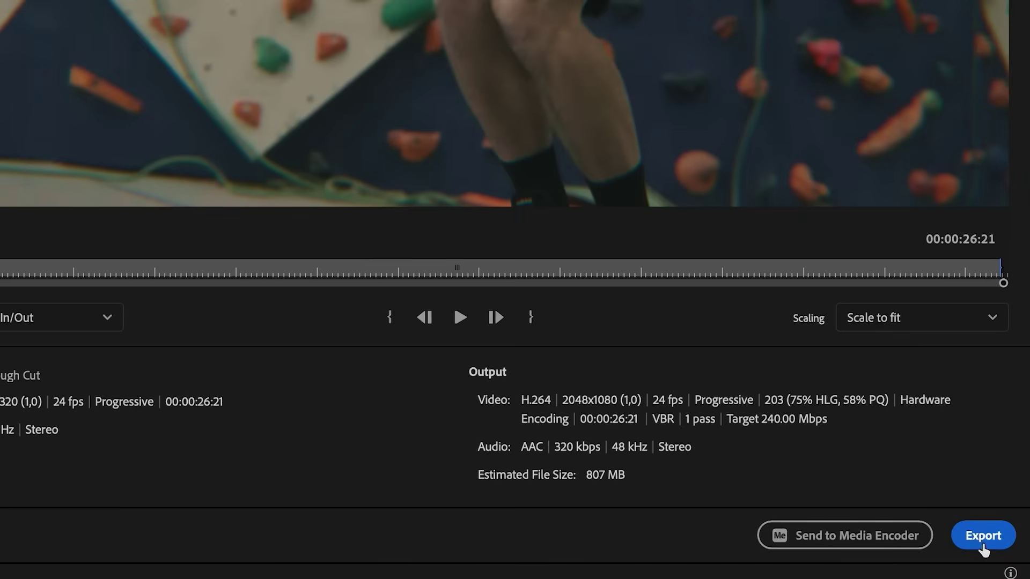
Export the 2048x1080 rough cut, import Rough Cut_quarter.mp4, and view its Media File Properties.
click(984, 536)
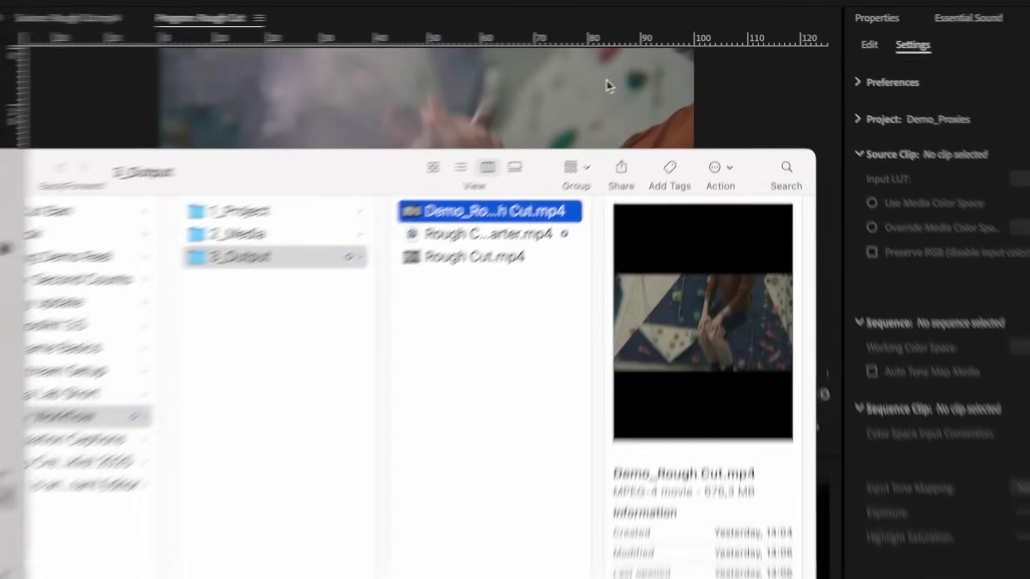
drag(481, 244, 66, 400)
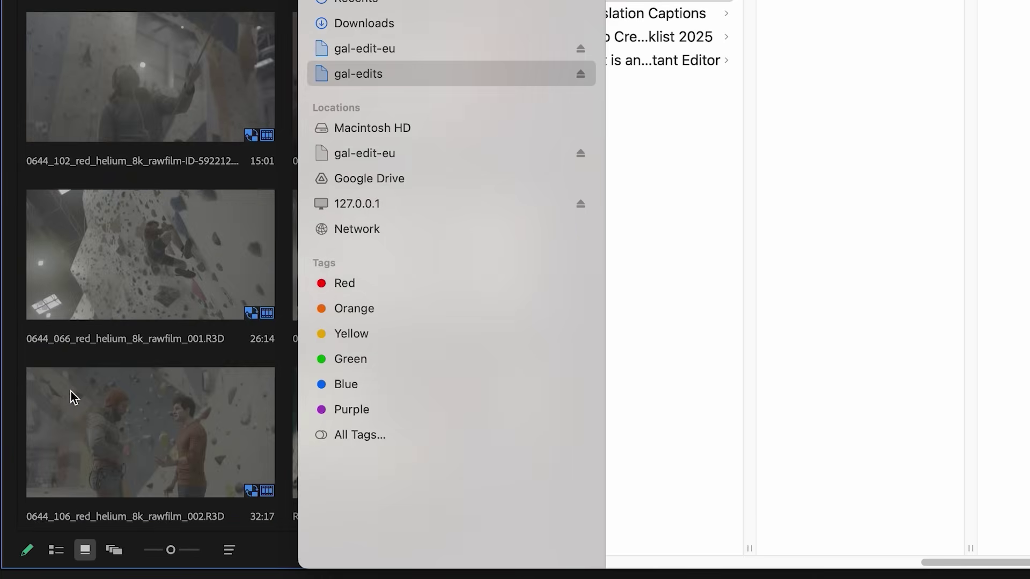
right_click(136, 516)
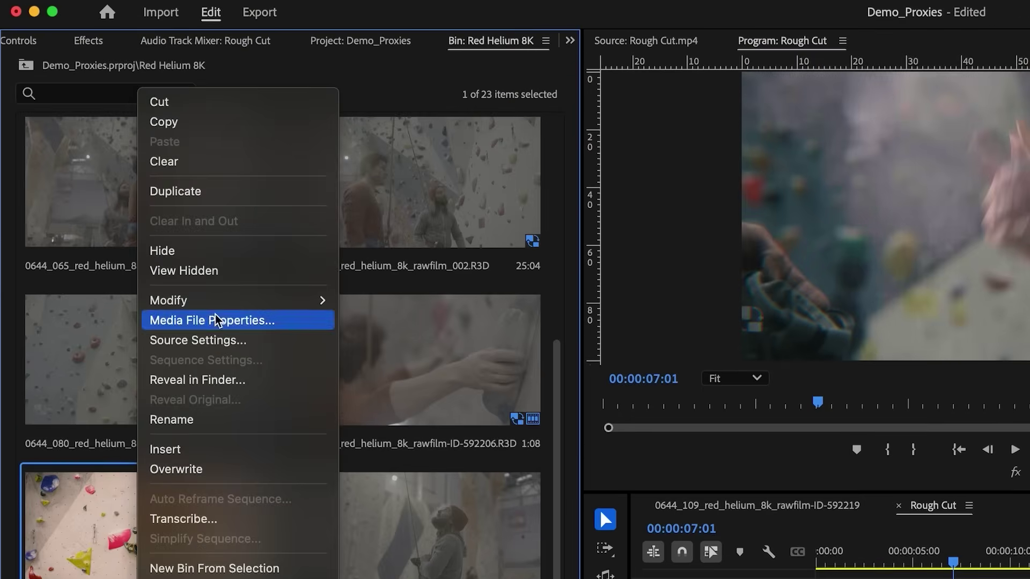
click(212, 217)
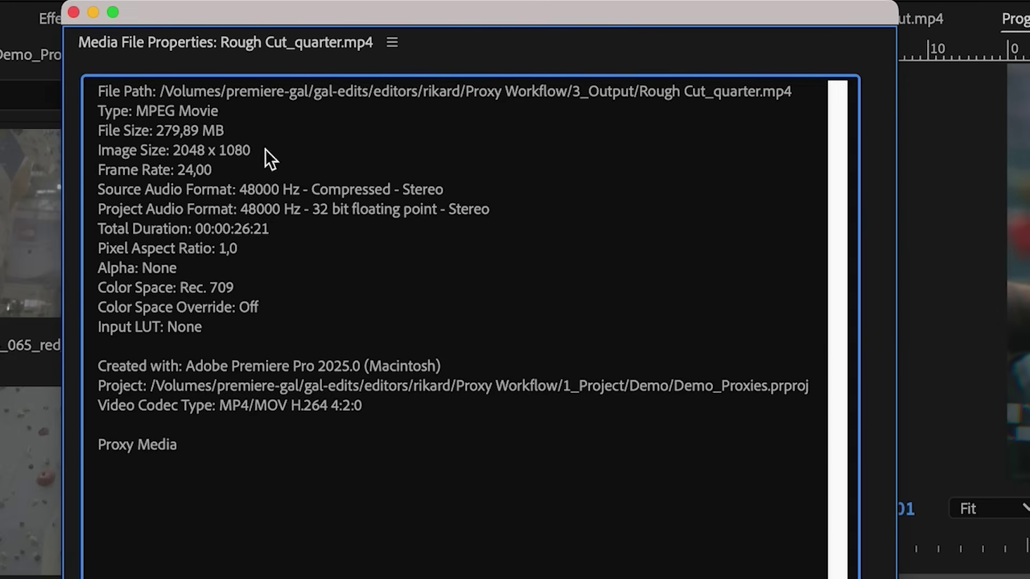